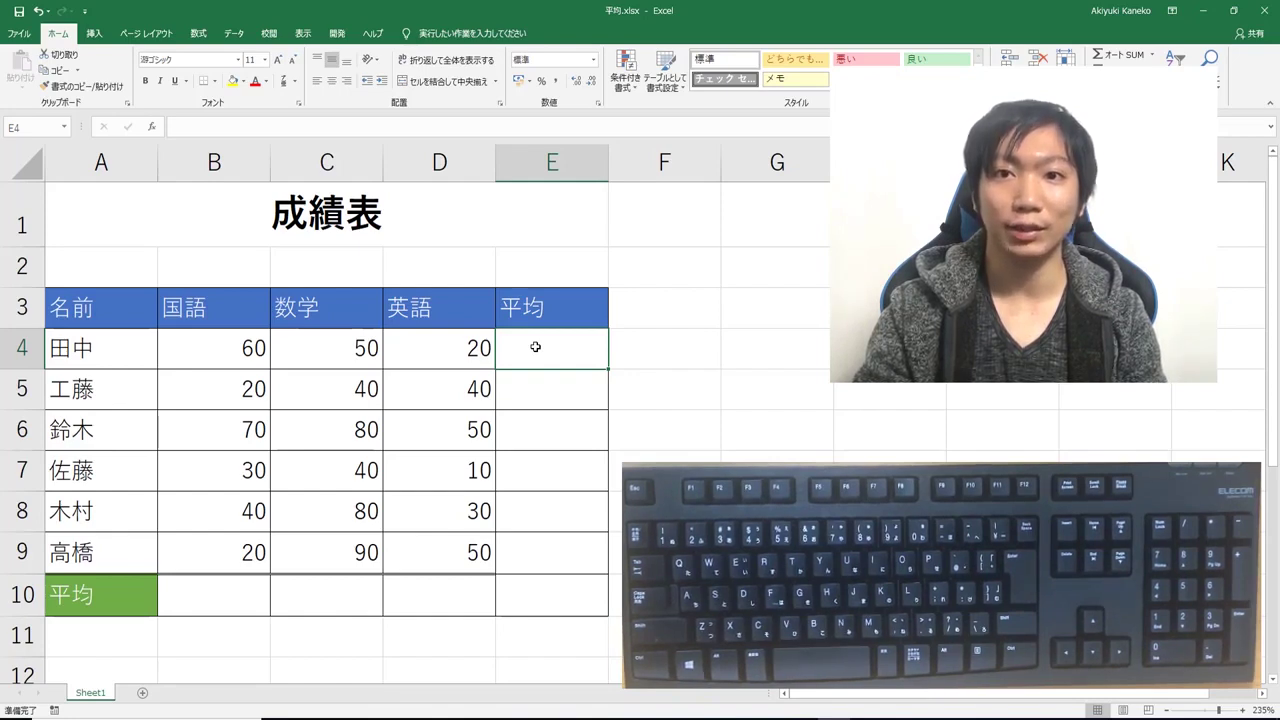
Step: Insert an AutoSum Average of B4:D4 into E4, showing 43.33333
left_click(535, 347)
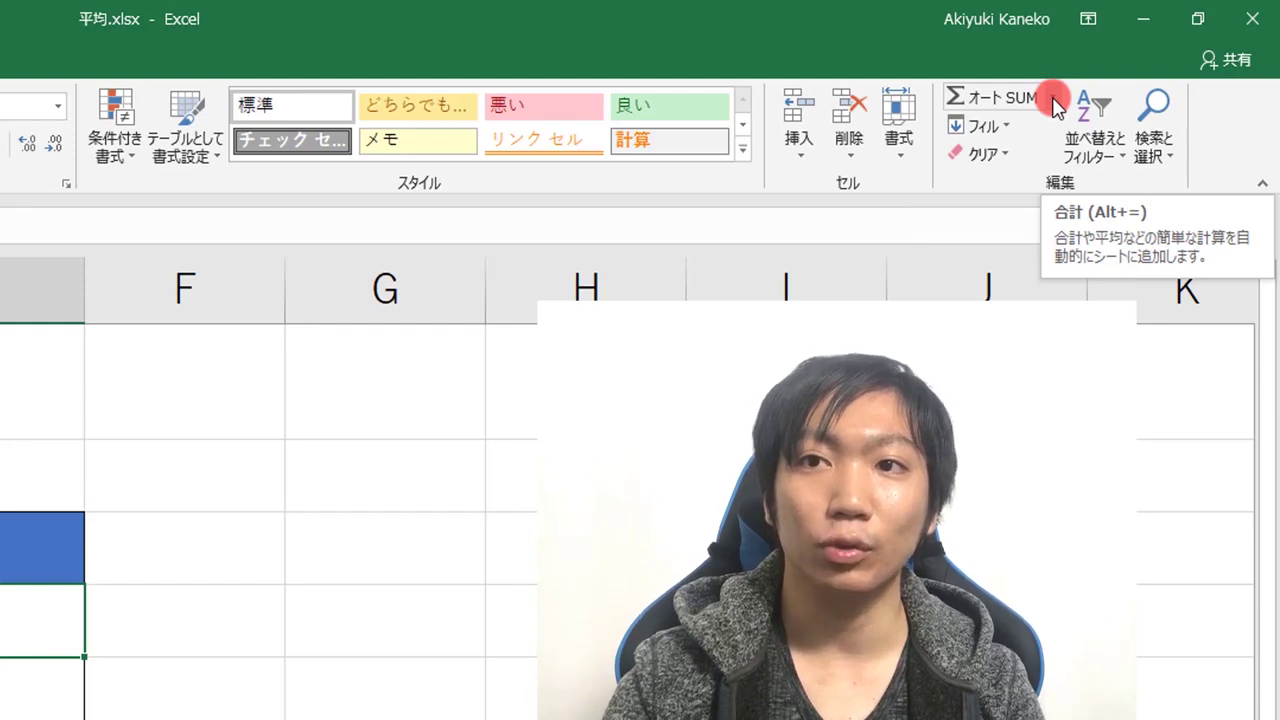
left_click(1056, 101)
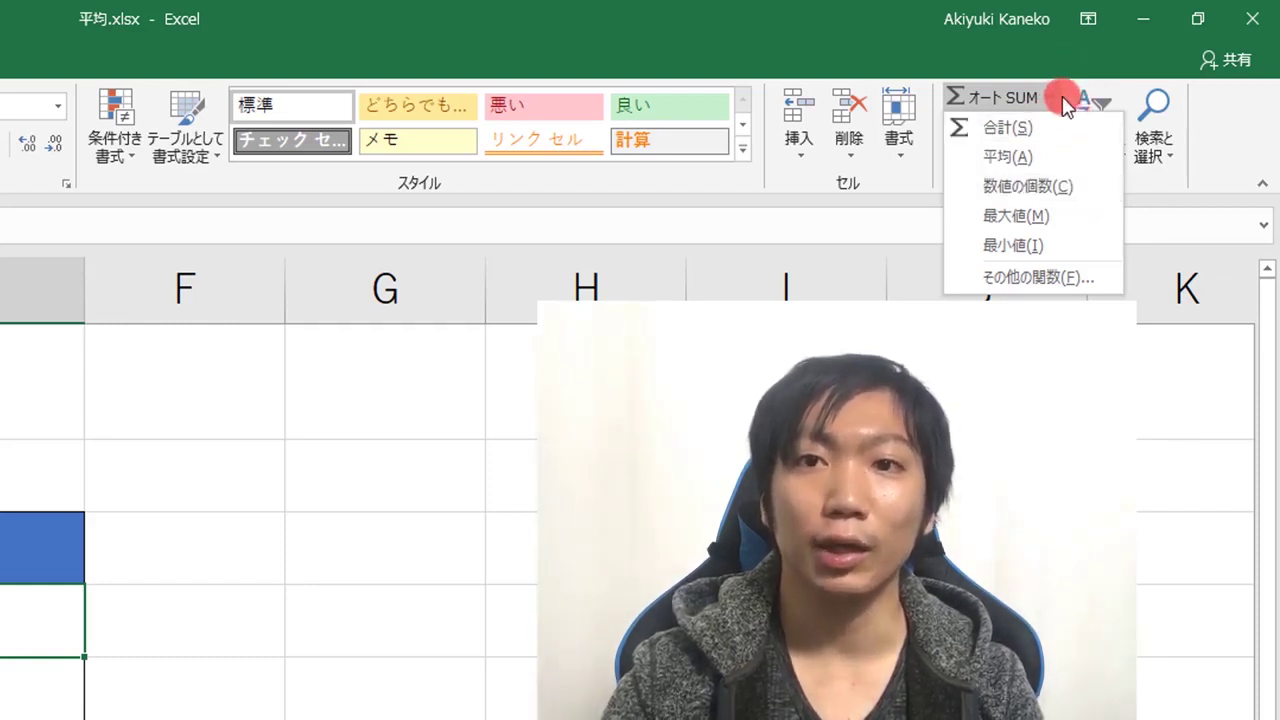
left_click(1033, 158)
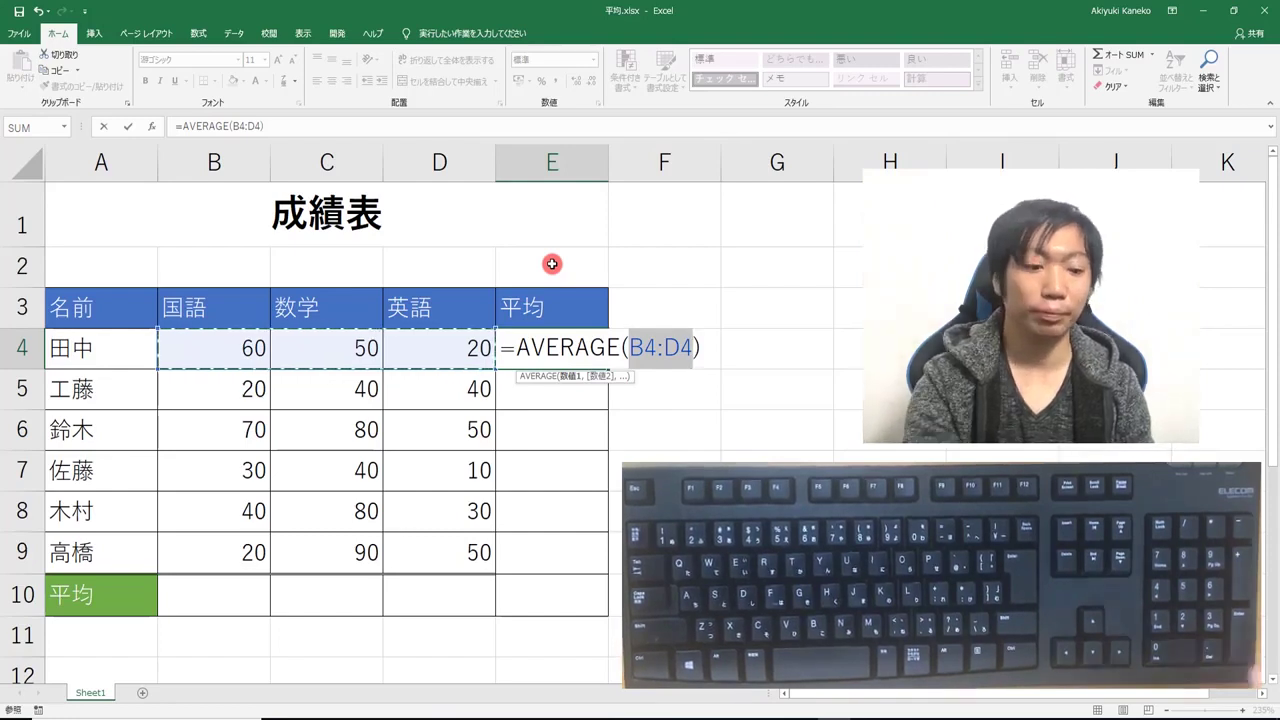
key("Return")
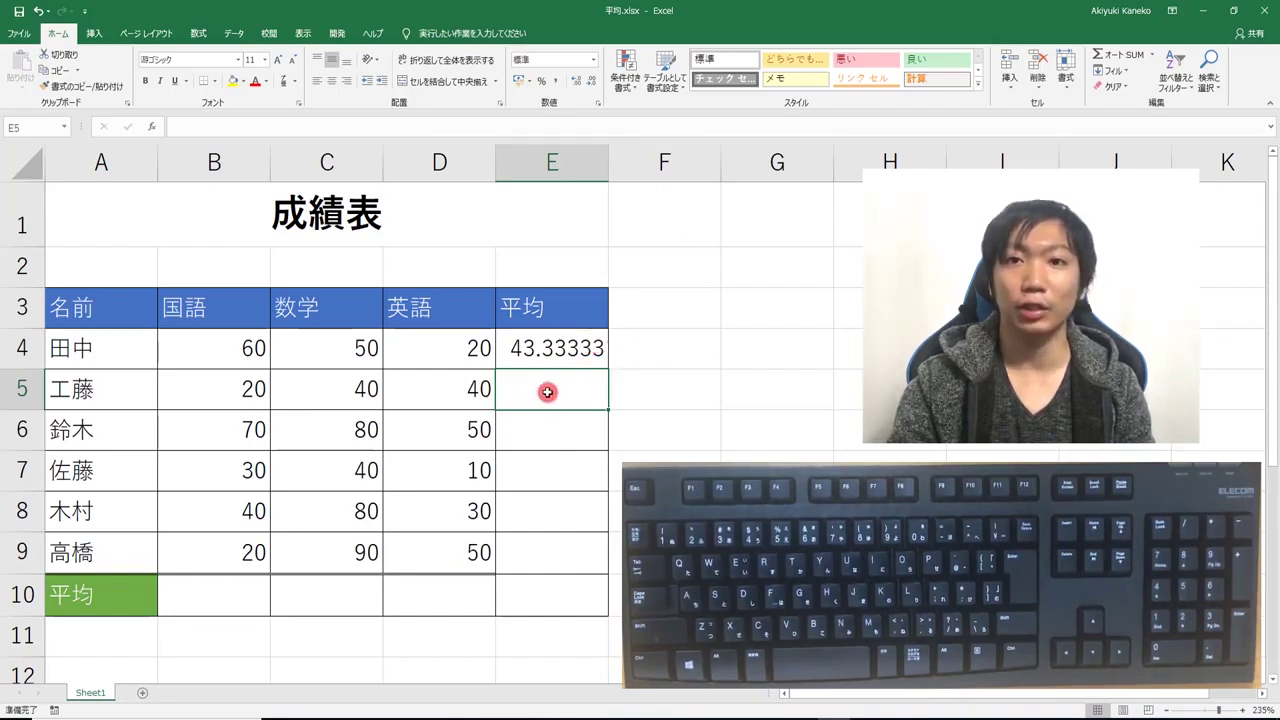
Step: Put =AVERAGE(B5:D5) in E5 with the range dragged across B5:D5, showing 33.33333
left_click(547, 392)
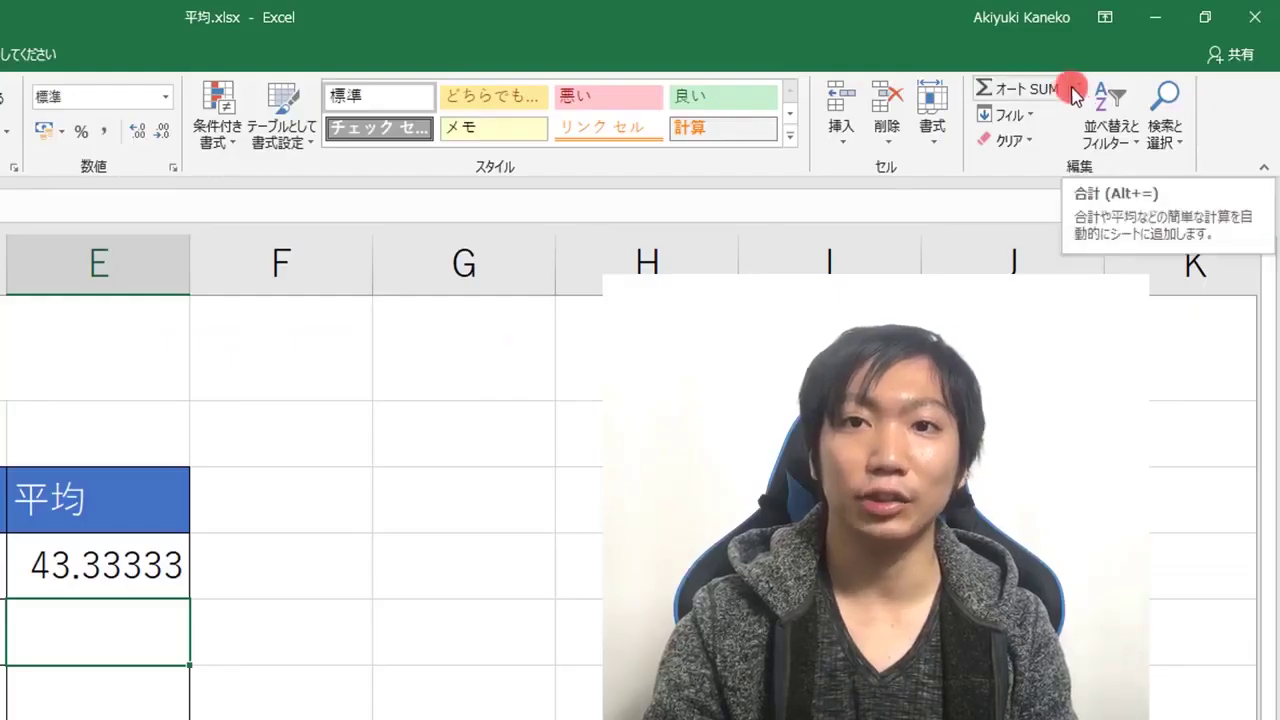
left_click(1073, 93)
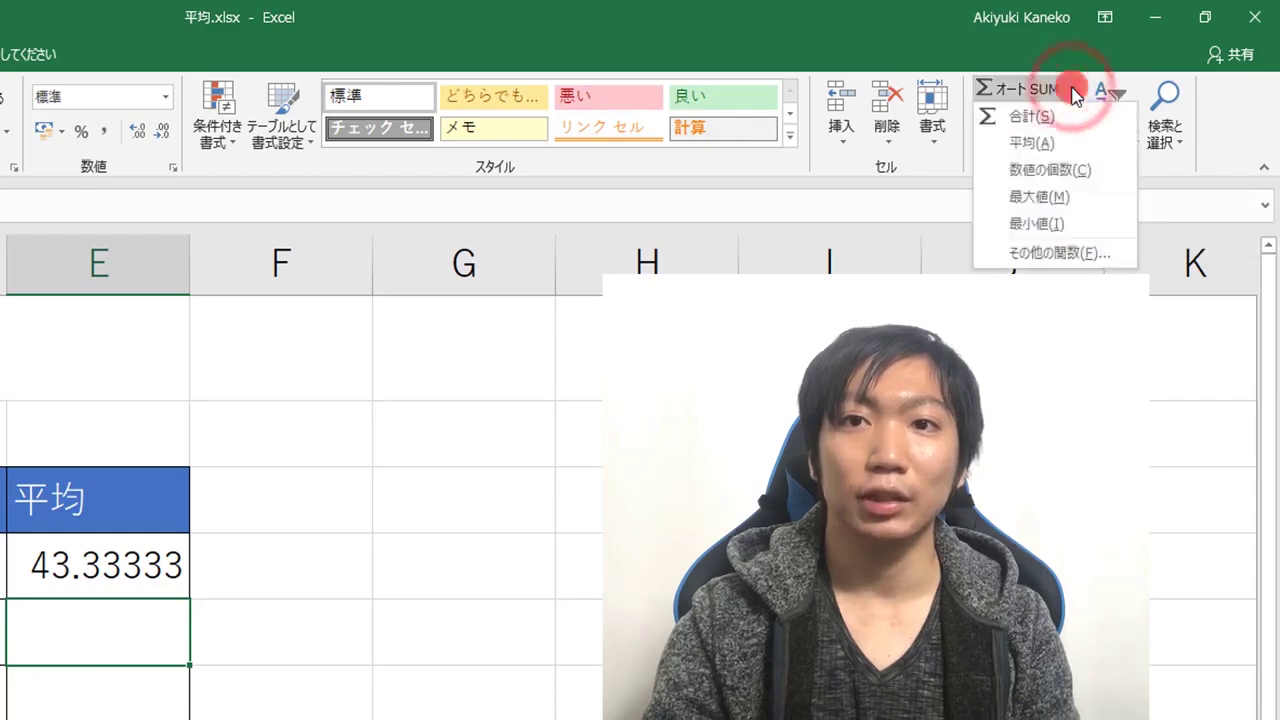
left_click(1047, 150)
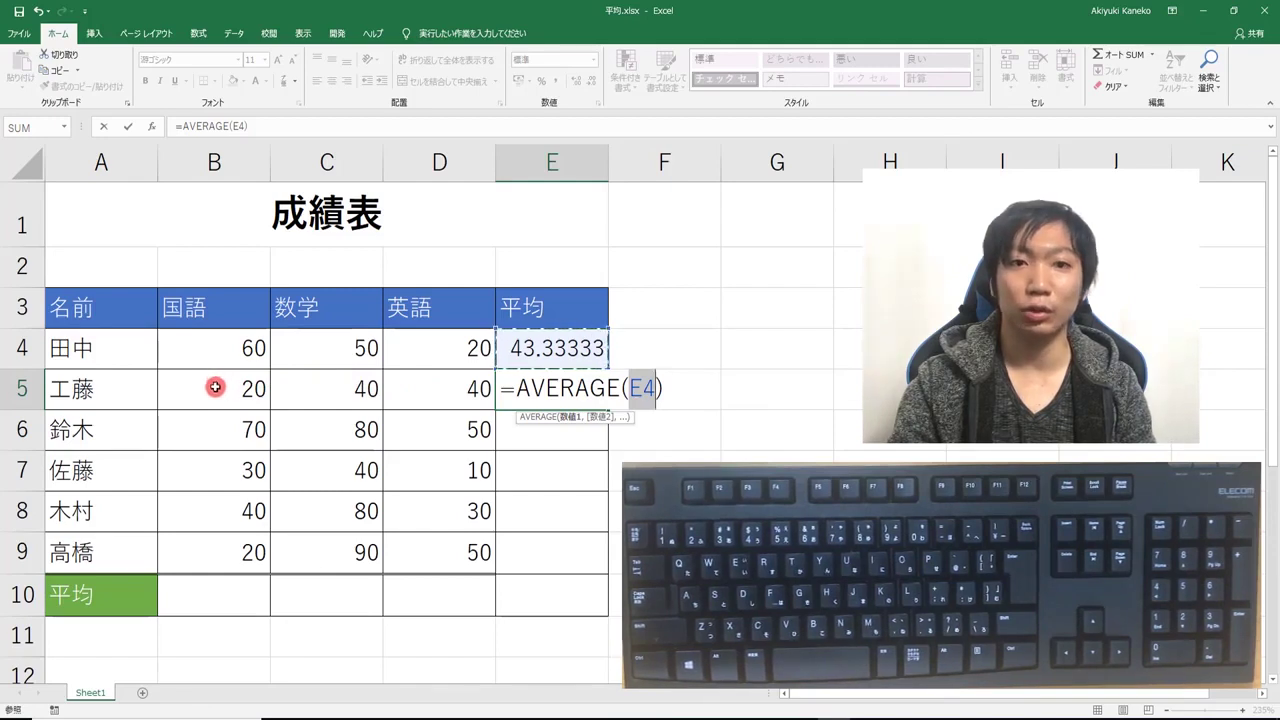
left_click(215, 387)
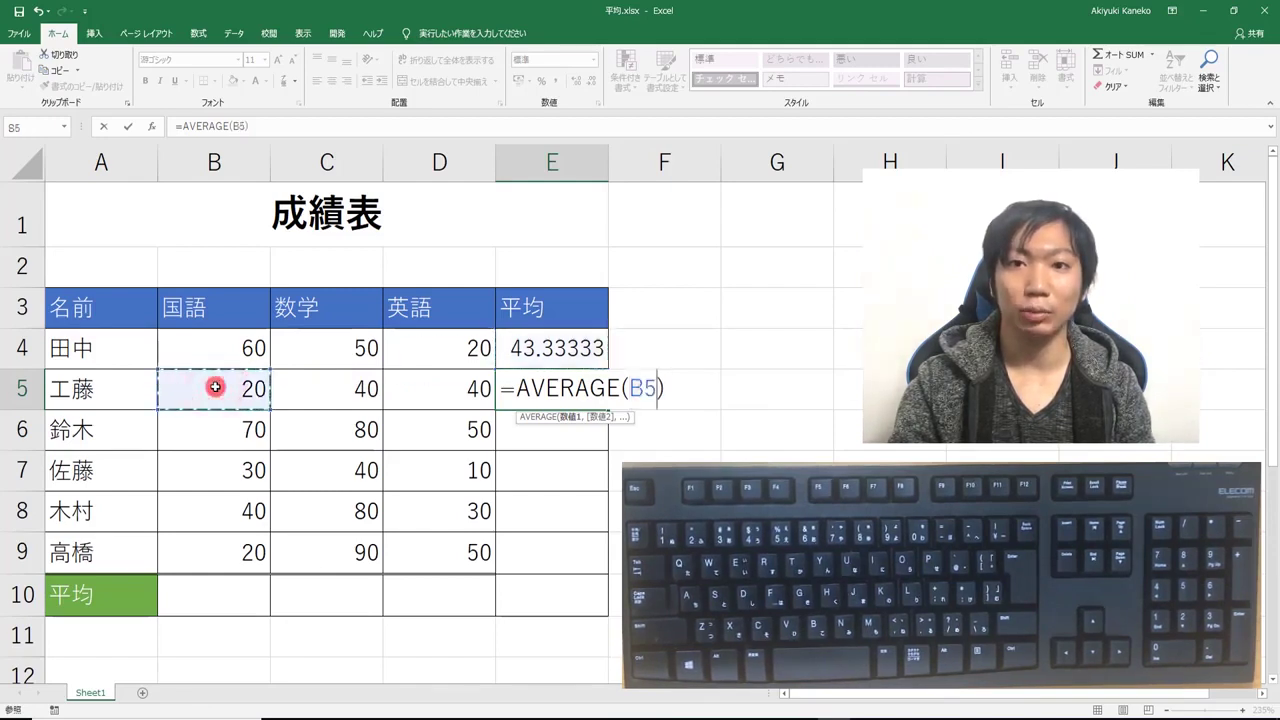
left_click_drag(231, 388, 444, 395)
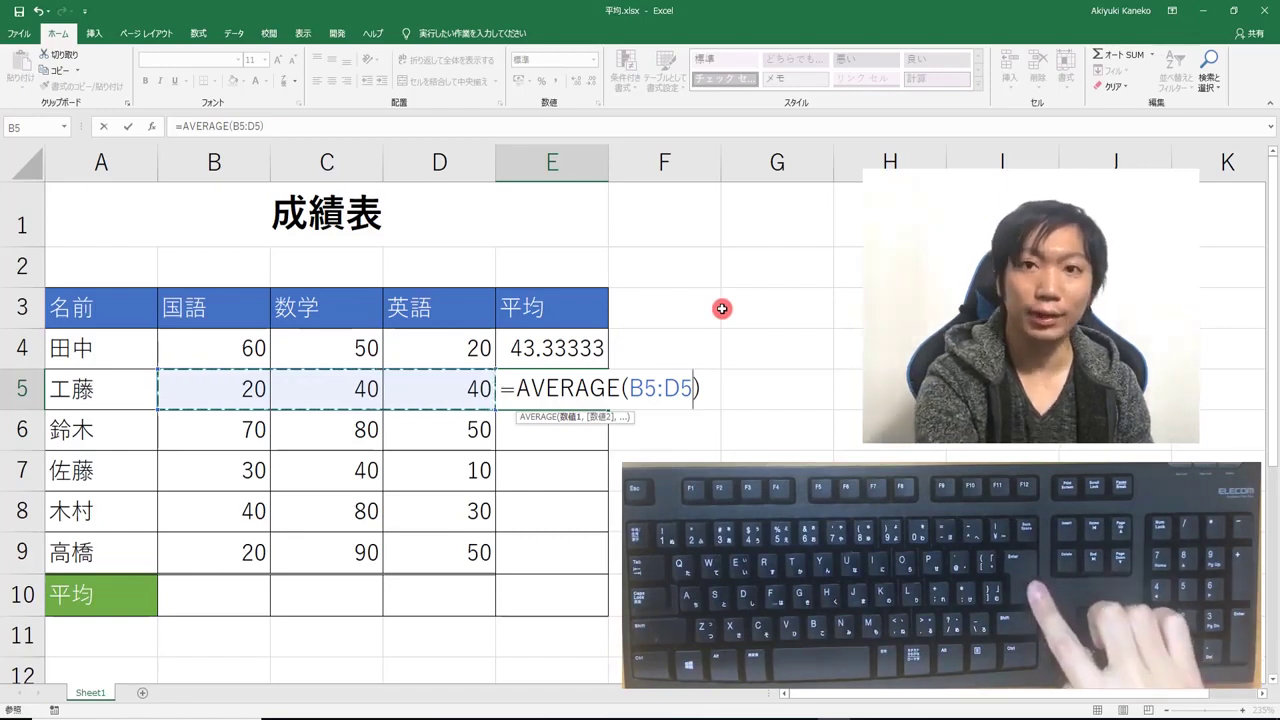
key("Return")
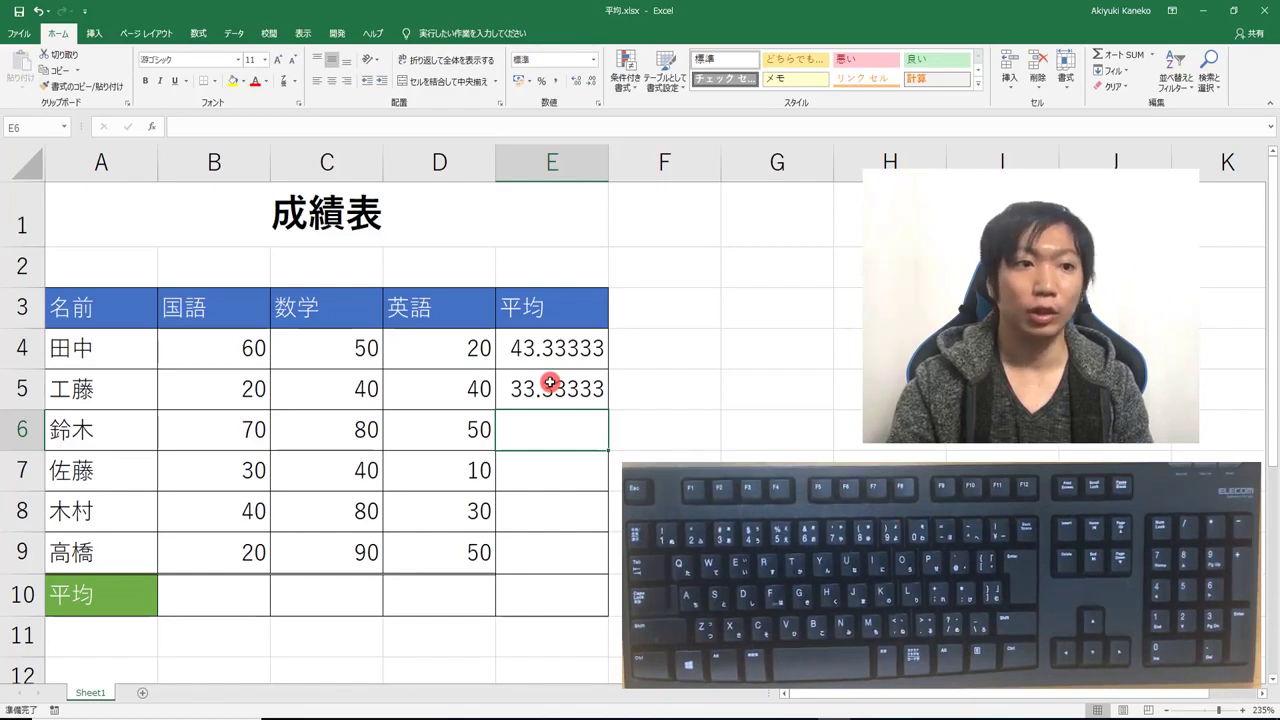
Step: Fill the E5 average down to E10, giving 66.66667, 26.66667, 50, 53.33333 and #DIV/0!
left_click(537, 350)
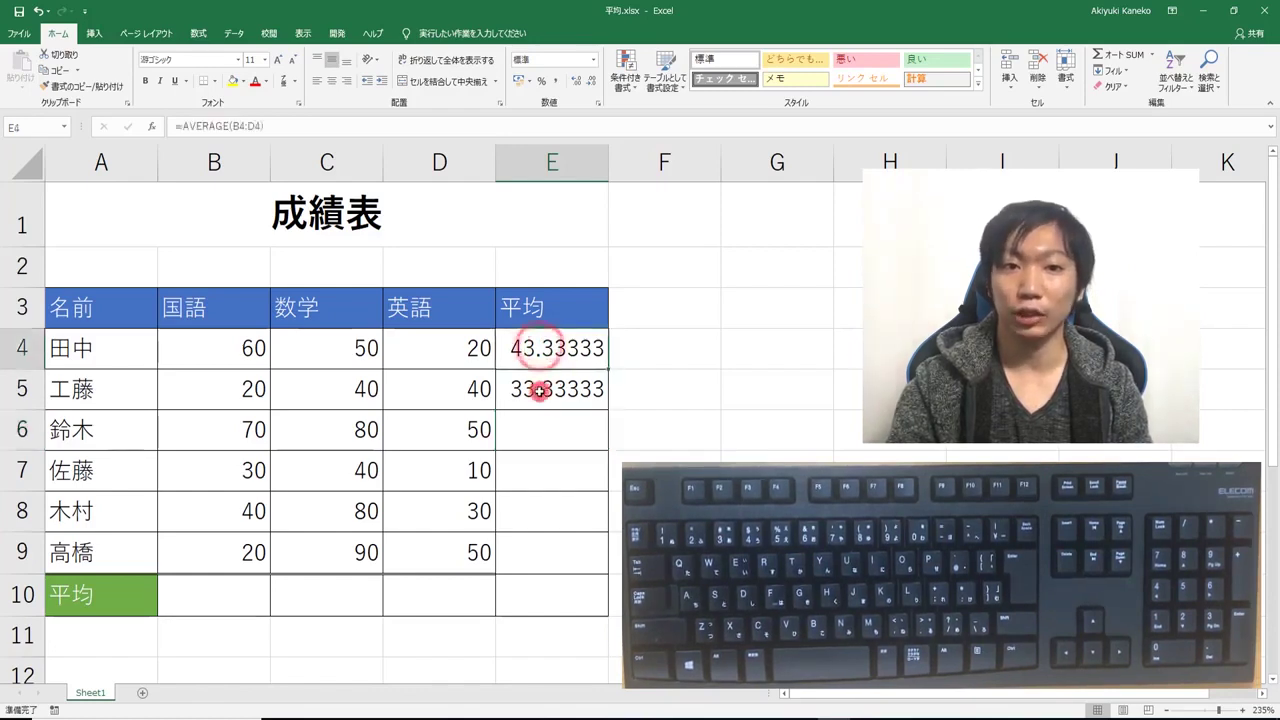
left_click(540, 391)
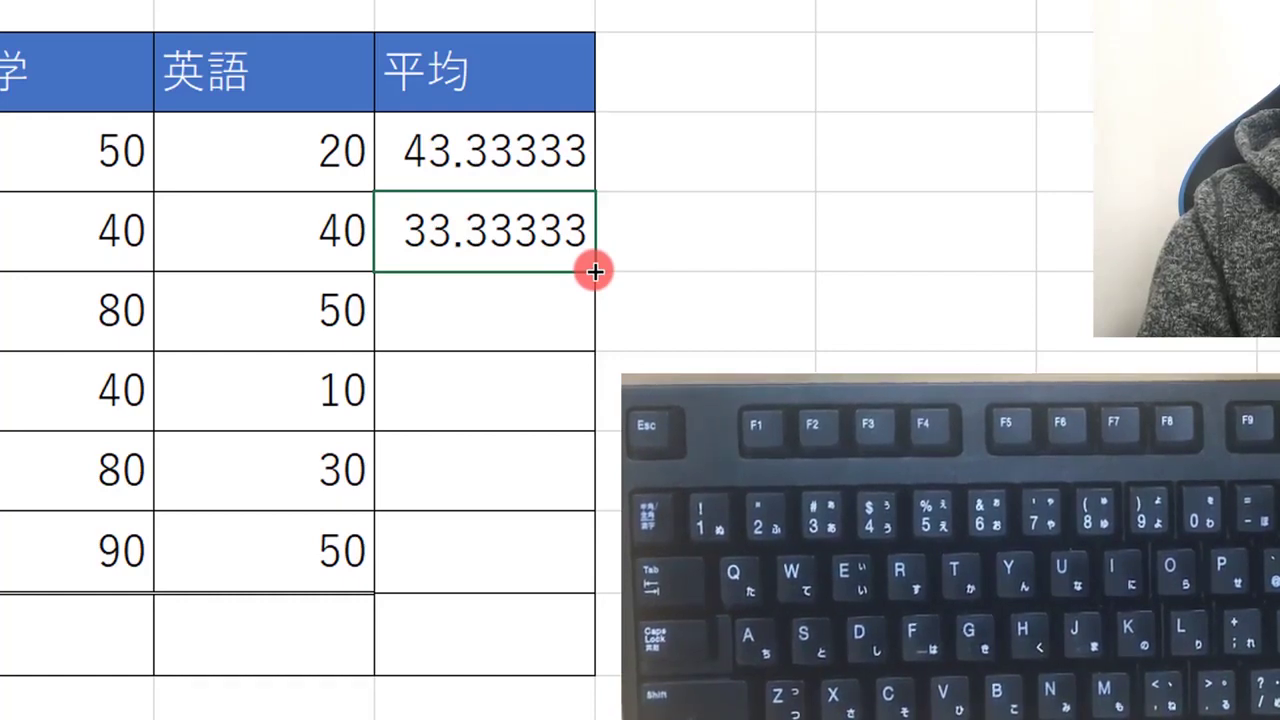
left_click(595, 271)
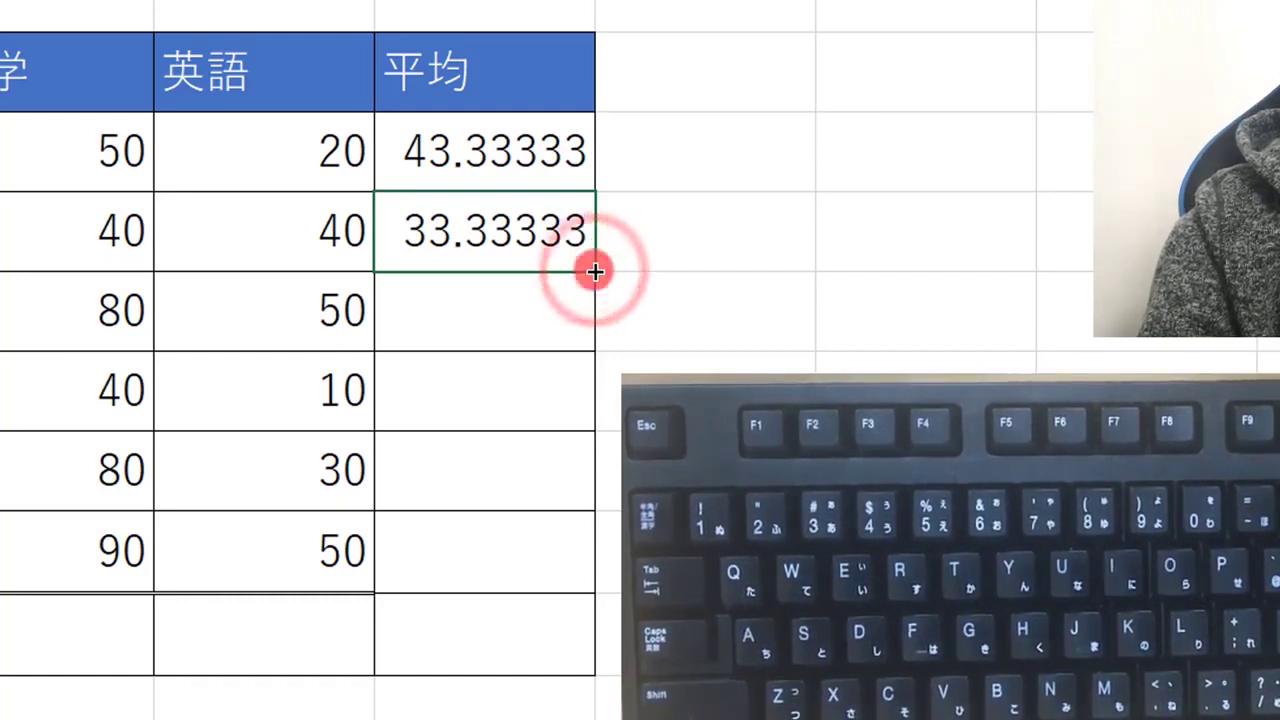
left_click_drag(595, 271, 574, 646)
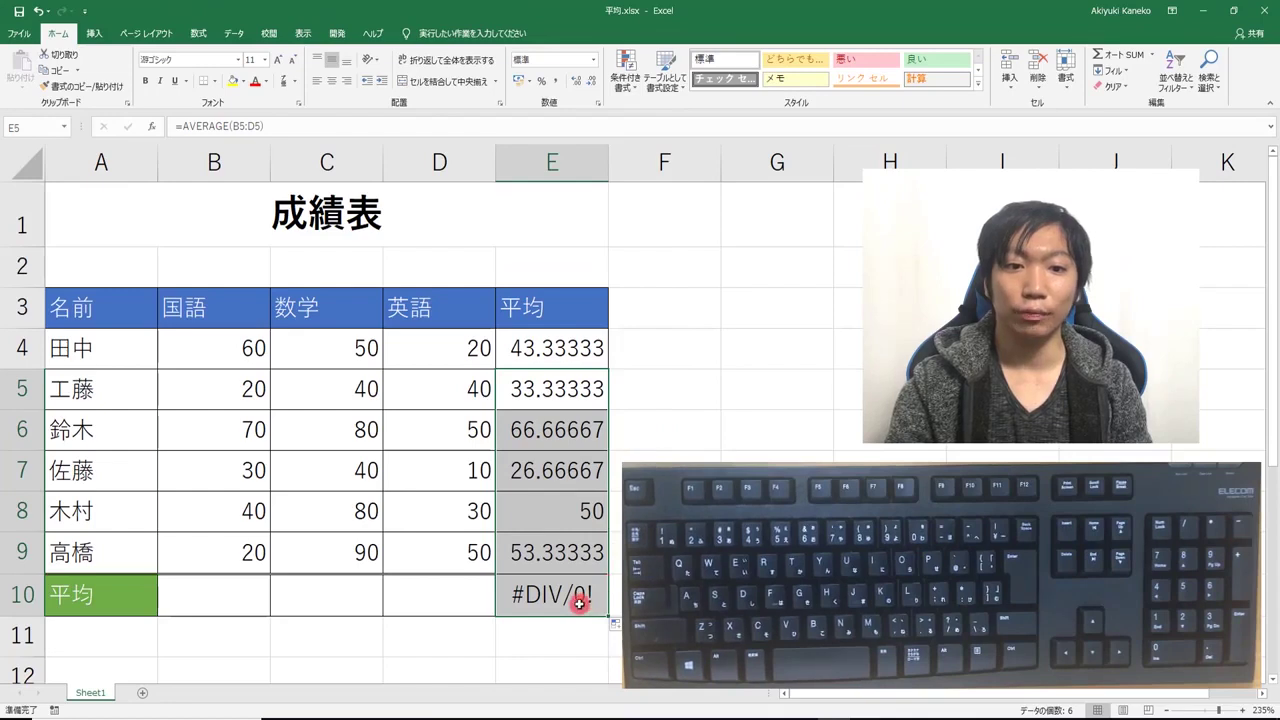
left_click(590, 598)
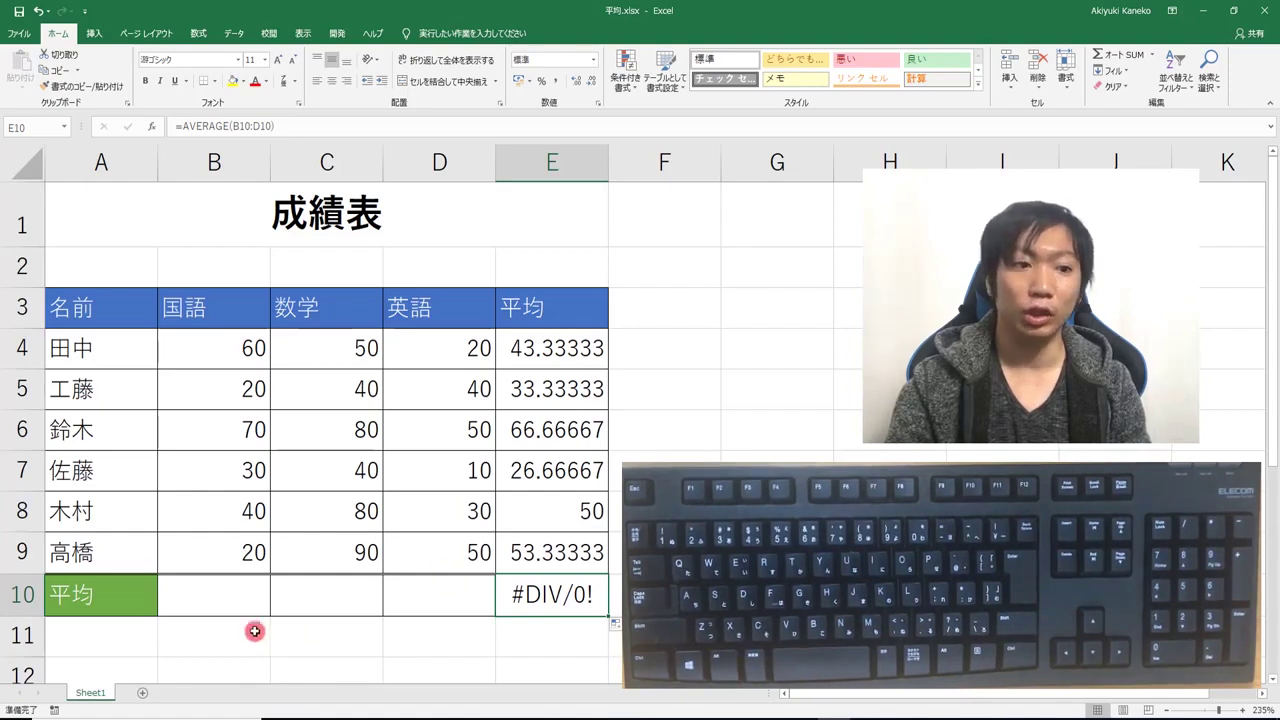
left_click_drag(206, 597, 434, 604)
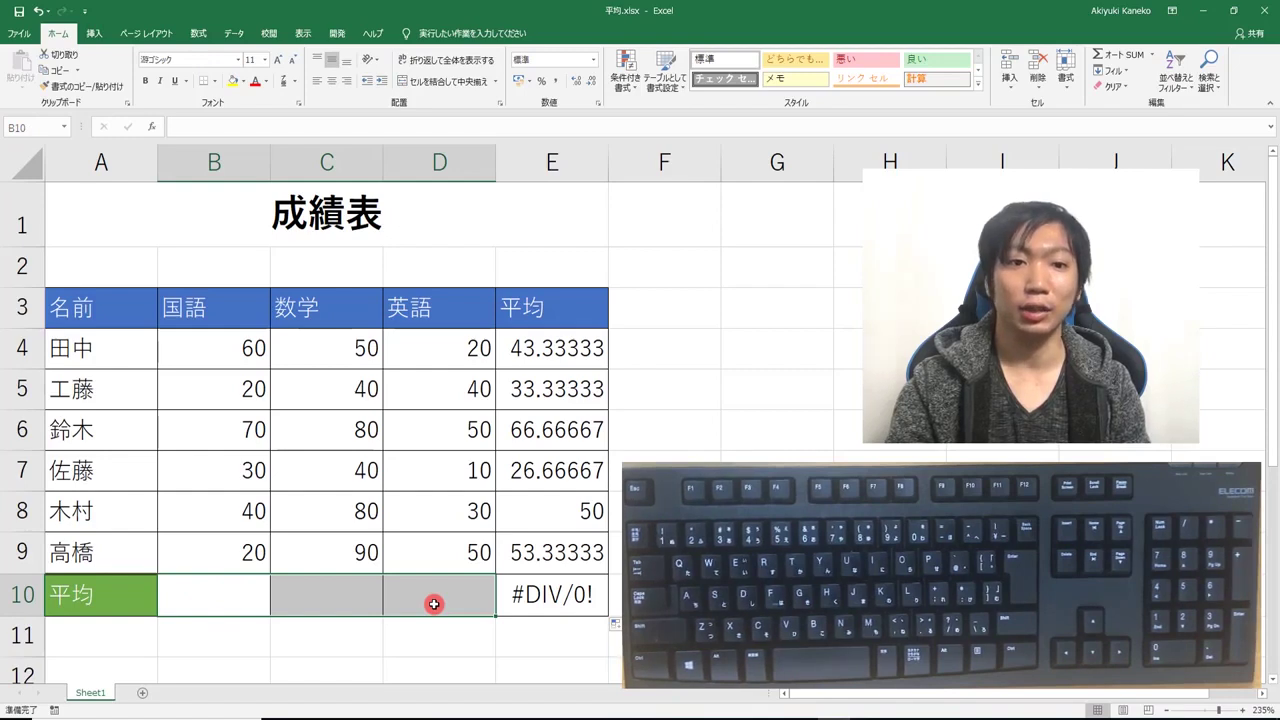
left_click(434, 604)
left_click(545, 596)
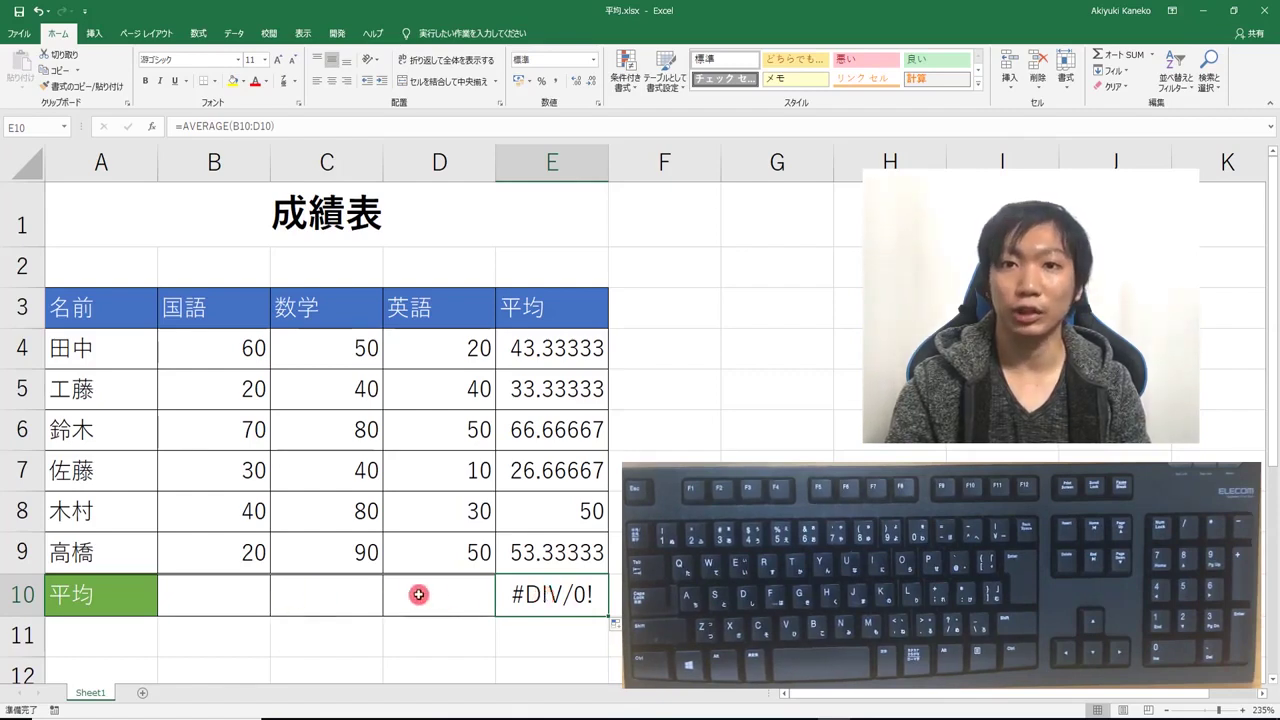
left_click(333, 592)
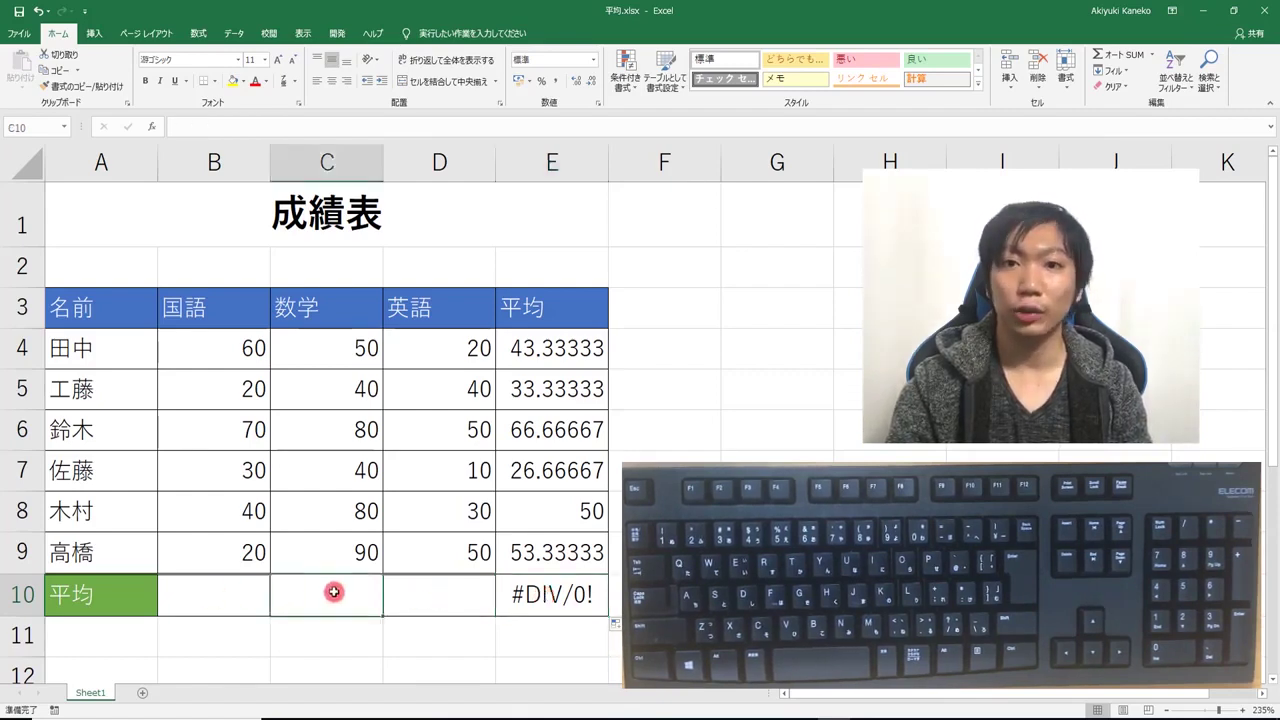
left_click(212, 590)
left_click(340, 594)
left_click(426, 596)
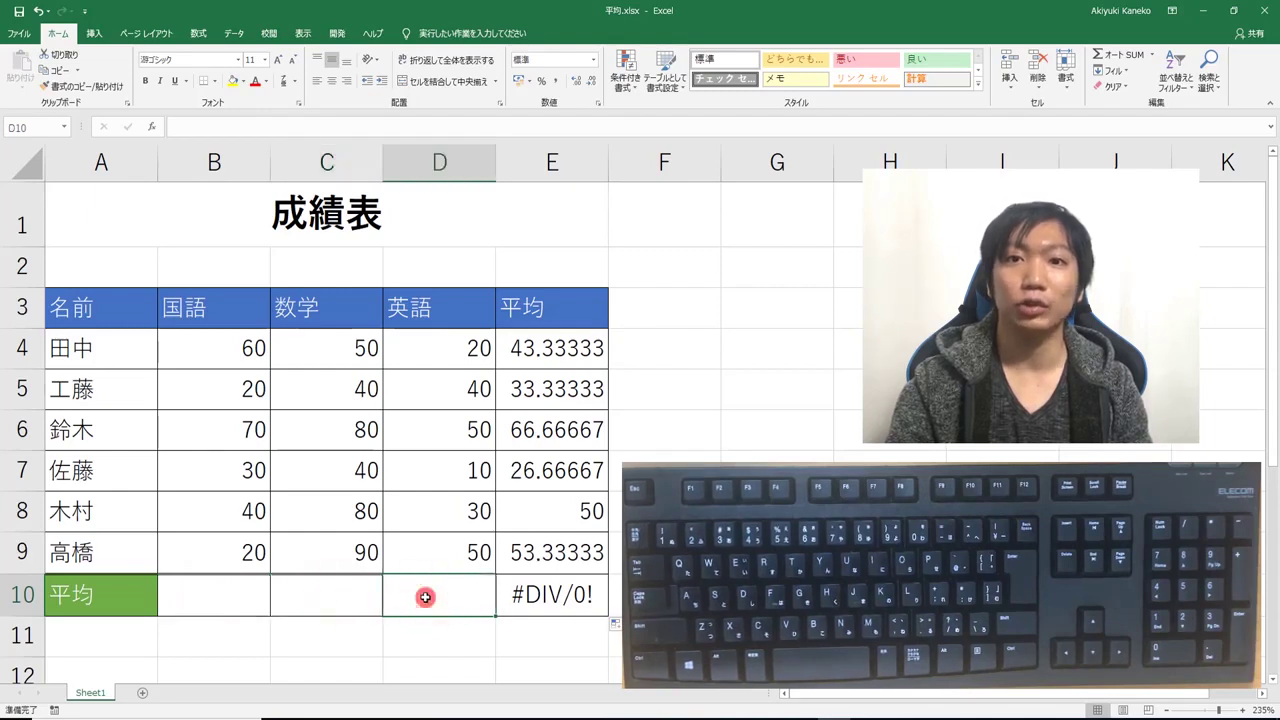
left_click(210, 600)
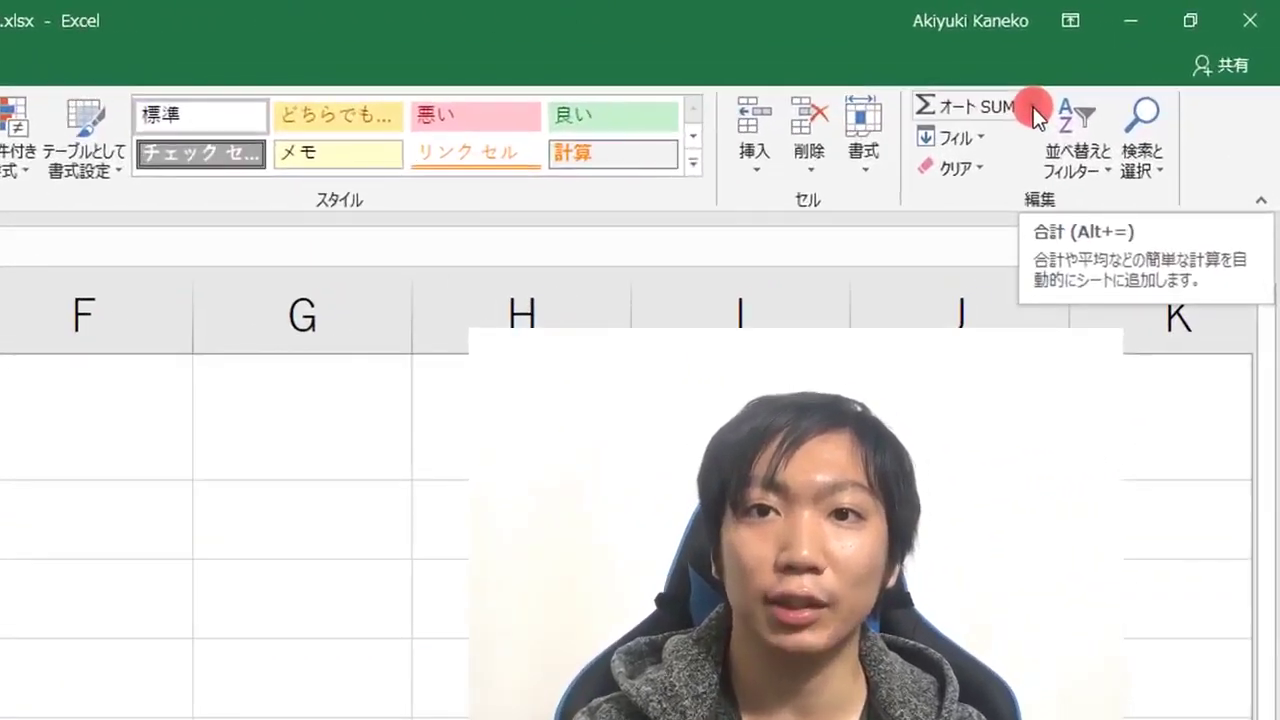
Step: Insert an AutoSum Average of B4:B9 into B10, showing 40
left_click(1033, 107)
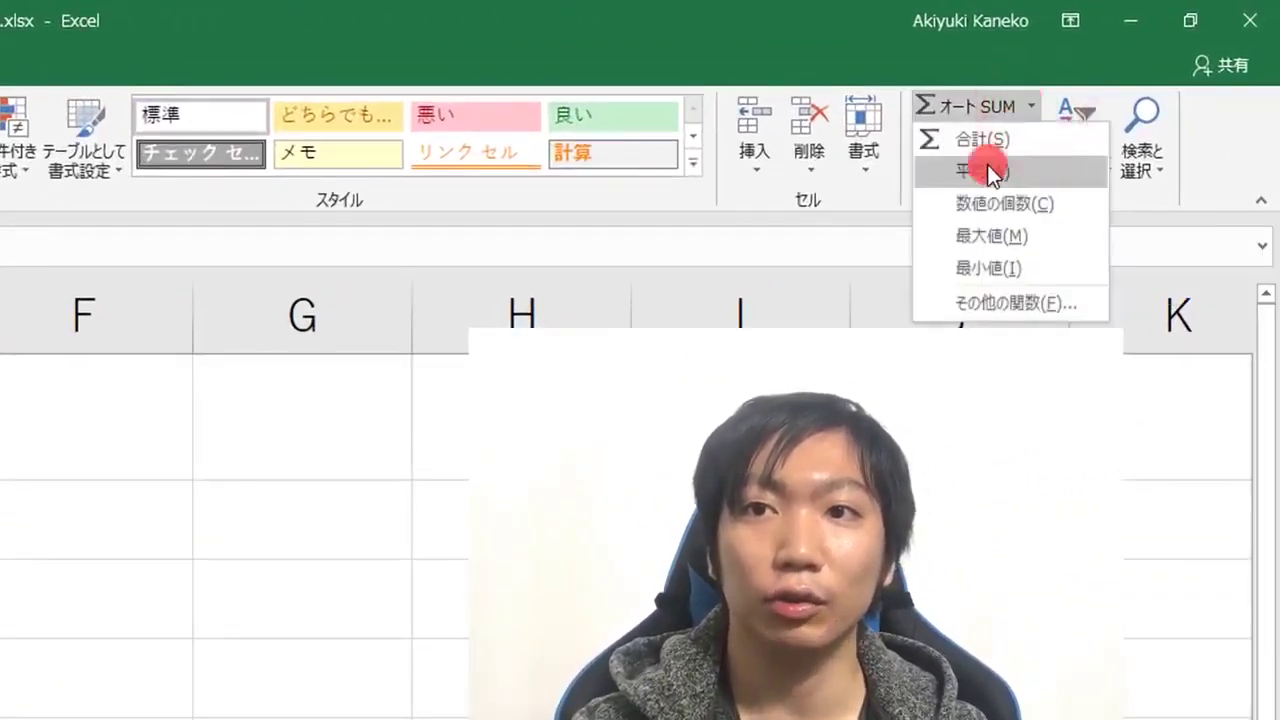
left_click(988, 170)
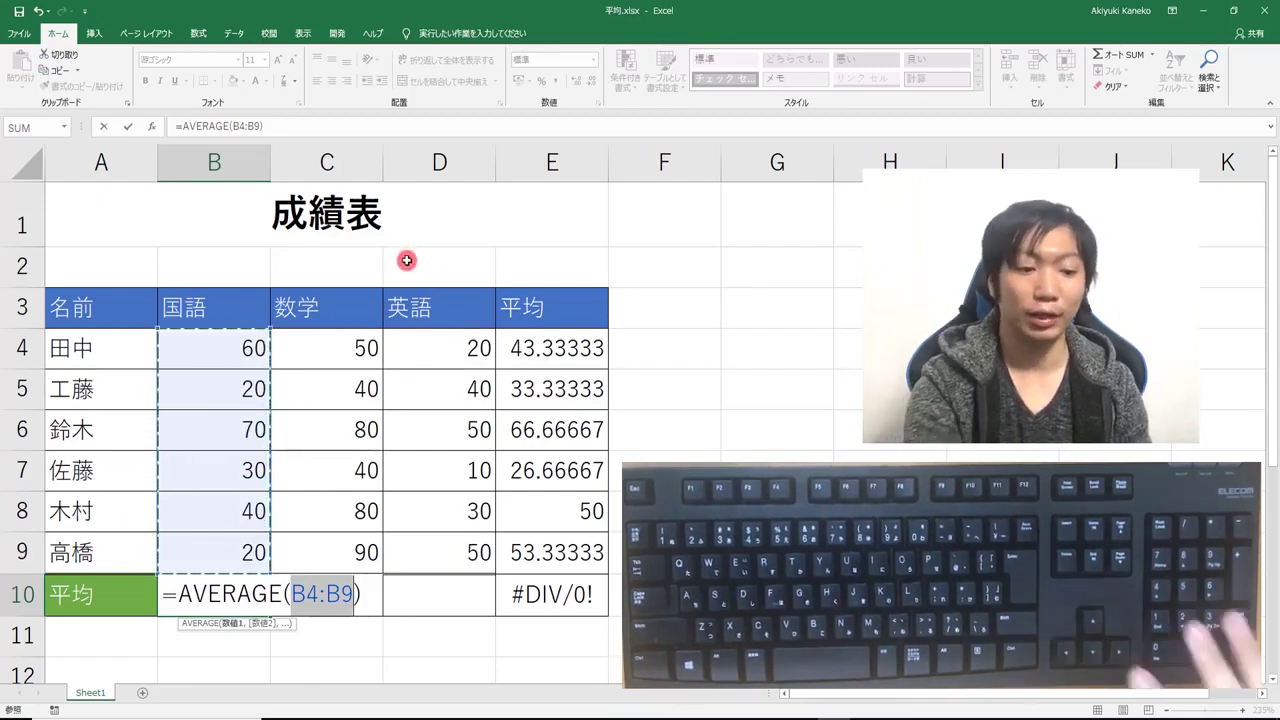
key("Return")
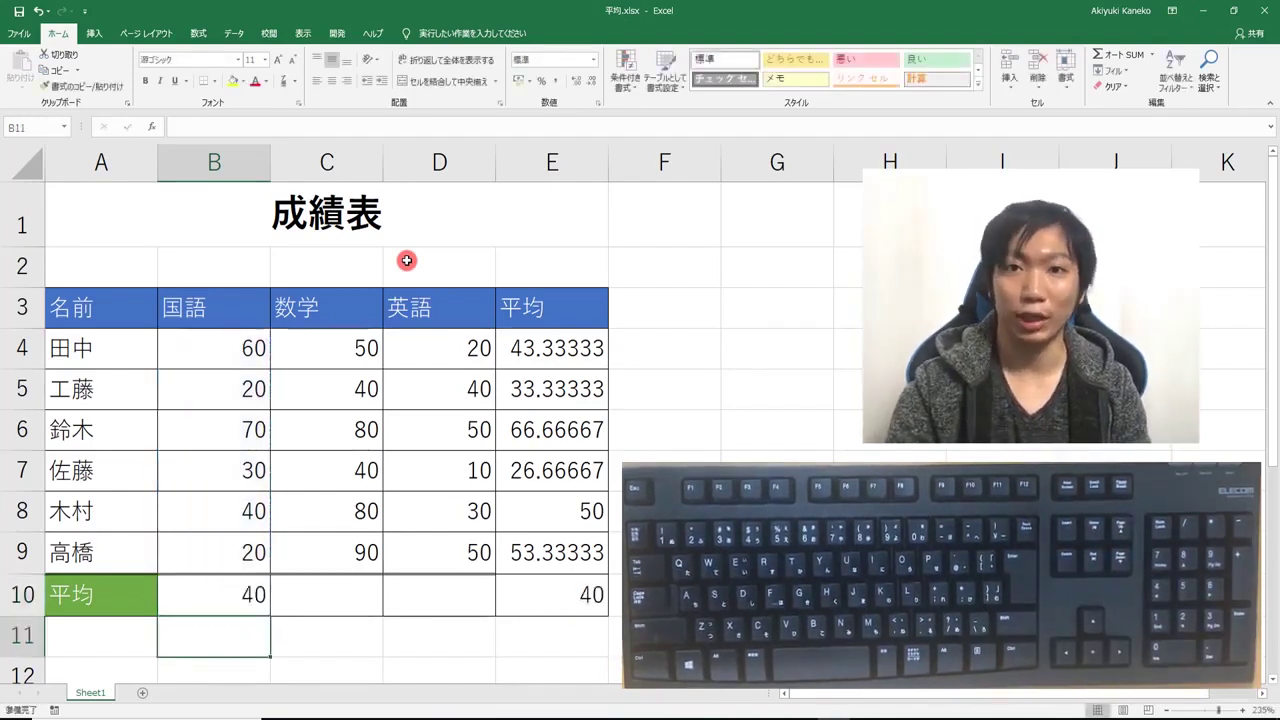
Step: Copy the B10 average across to C10:D10 and check E10's =AVERAGE(B10:D10) at 45.55556
left_click(204, 592)
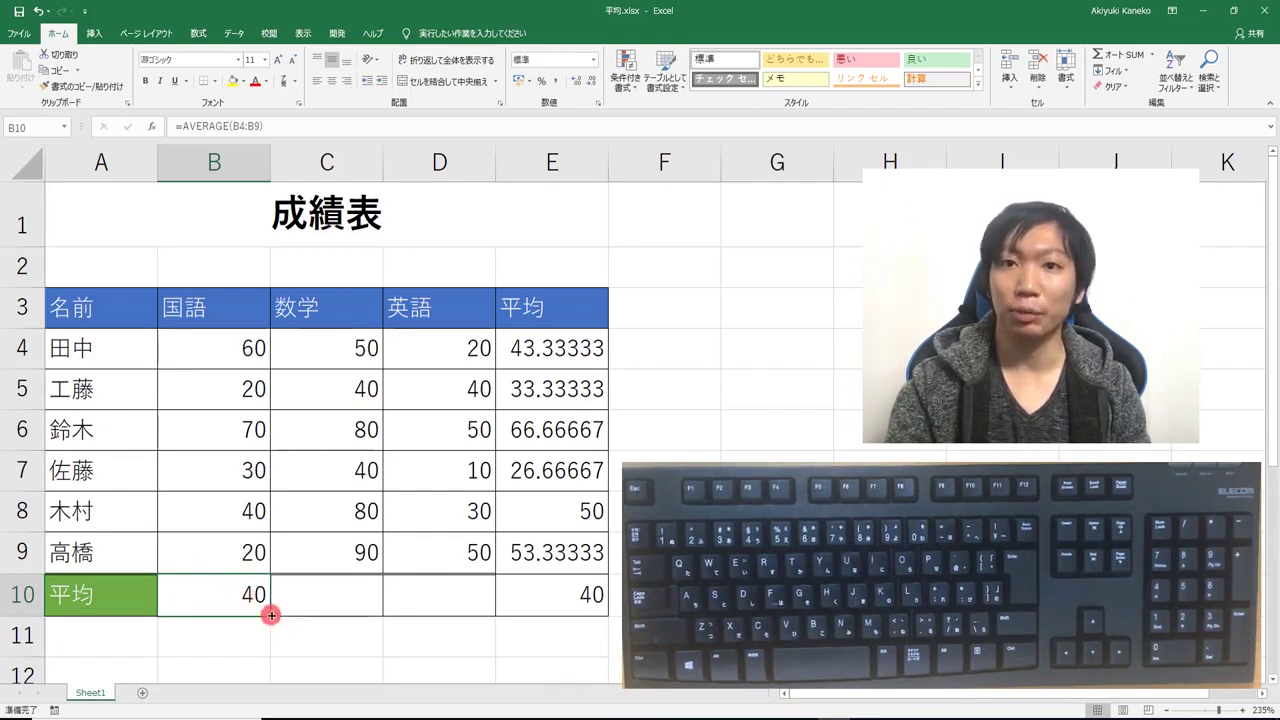
left_click_drag(271, 615, 460, 617)
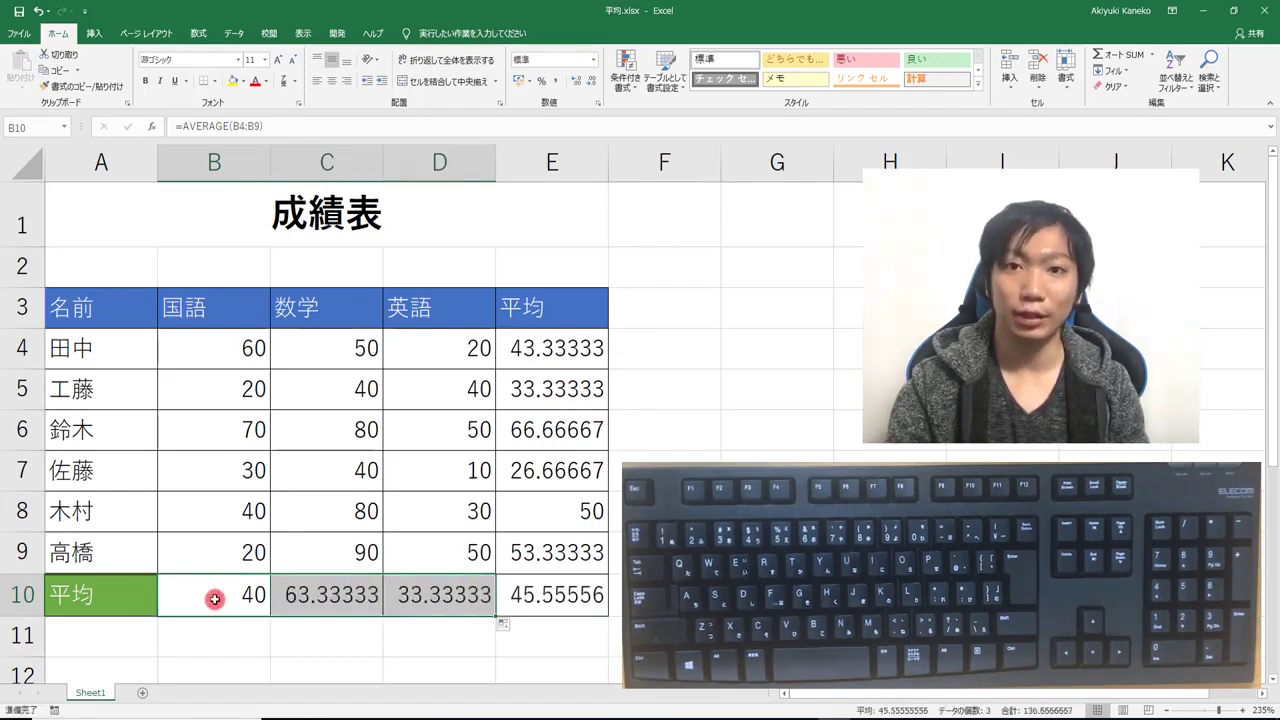
left_click(554, 598)
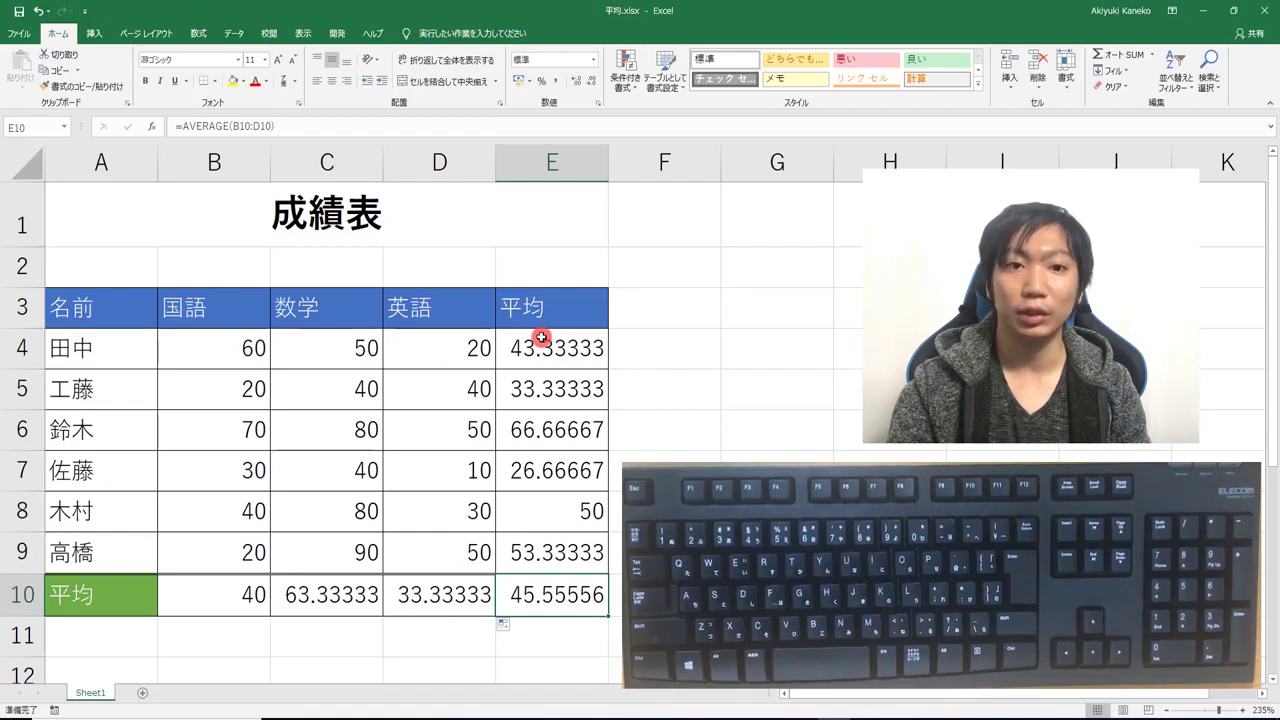
key("Up")
key("Up")
key("Right")
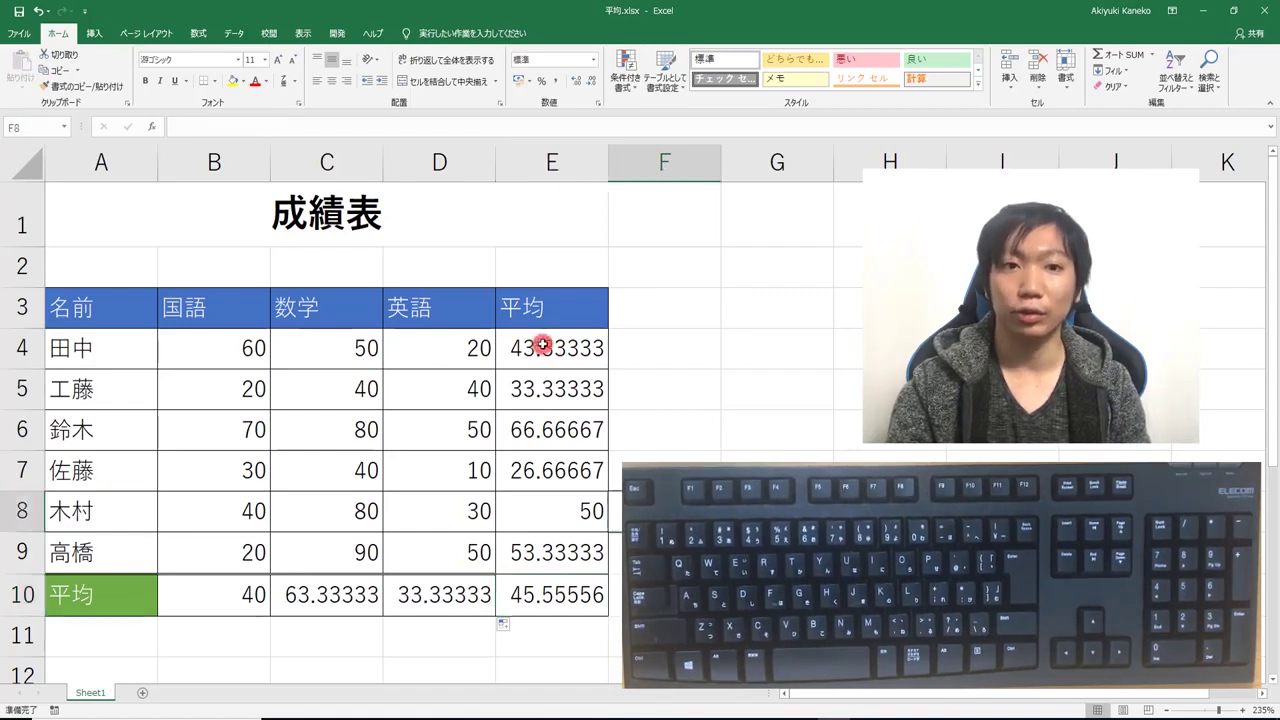
Step: Select E4:E10 and decrease decimals repeatedly until the averages lose their decimal places
left_click_drag(541, 345, 530, 596)
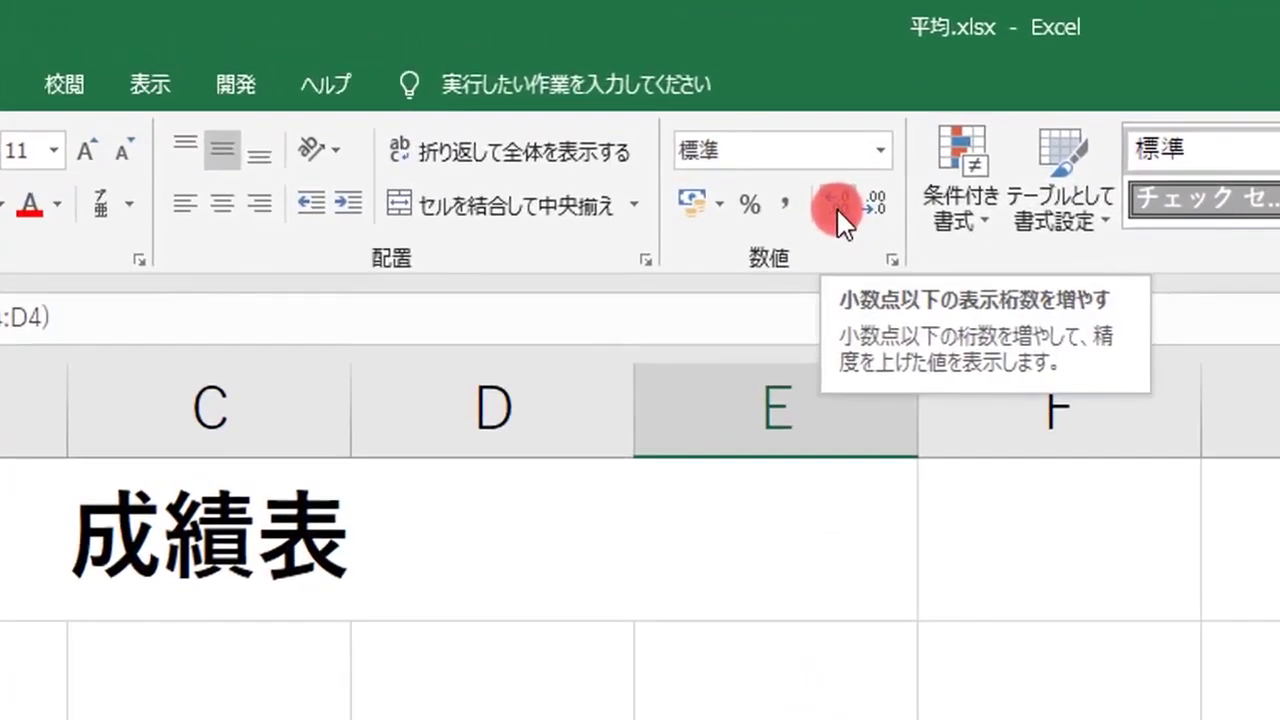
left_click(832, 220)
left_click(872, 212)
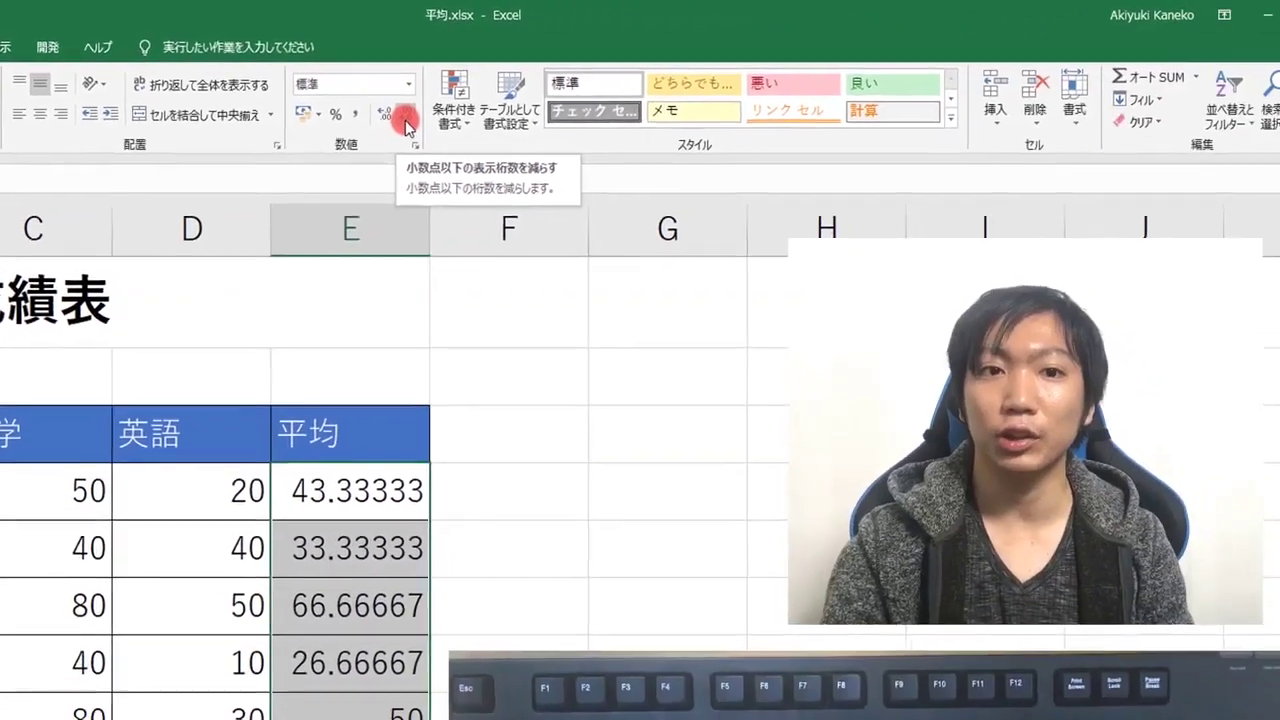
left_click(401, 120)
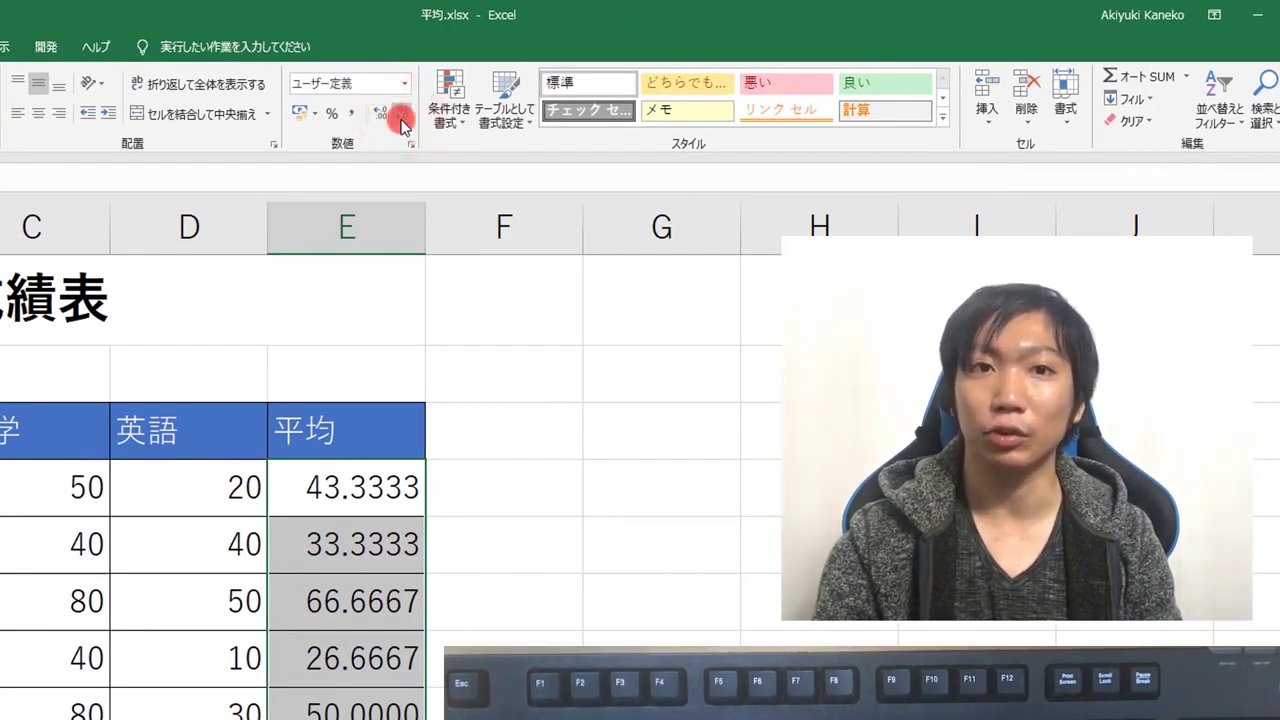
left_click(401, 120)
left_click(401, 120)
left_click(401, 120)
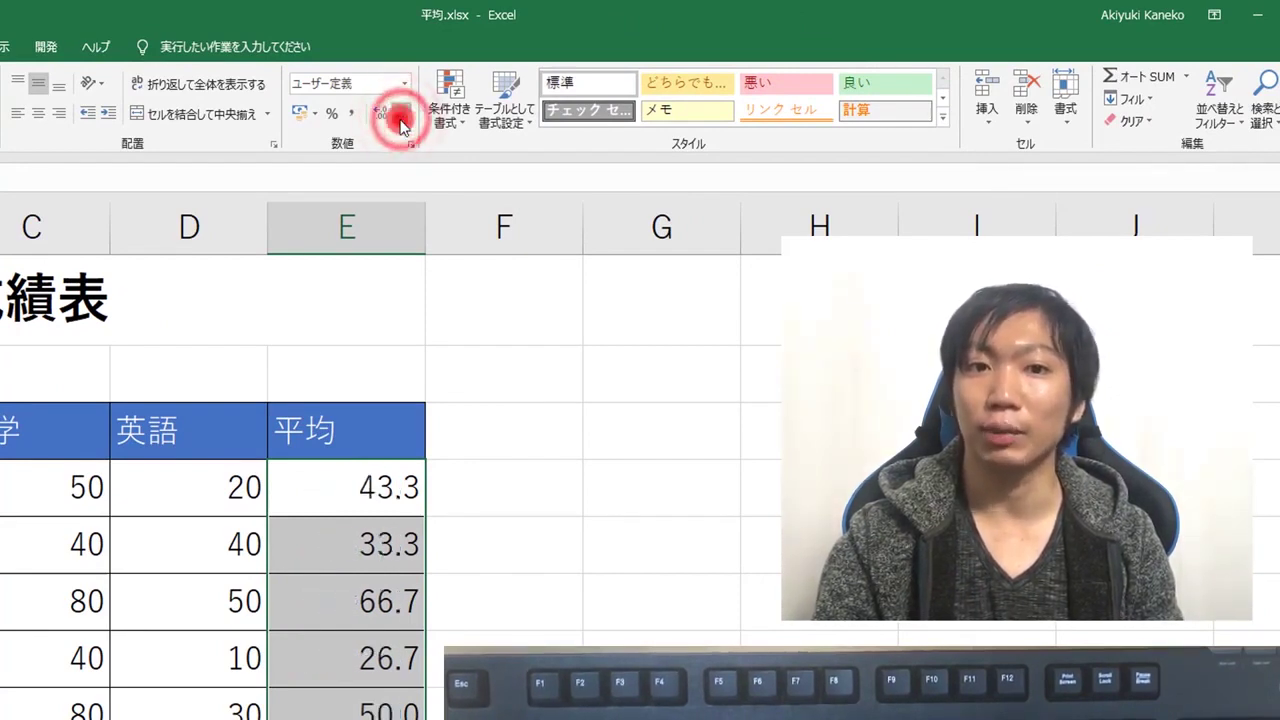
left_click(401, 120)
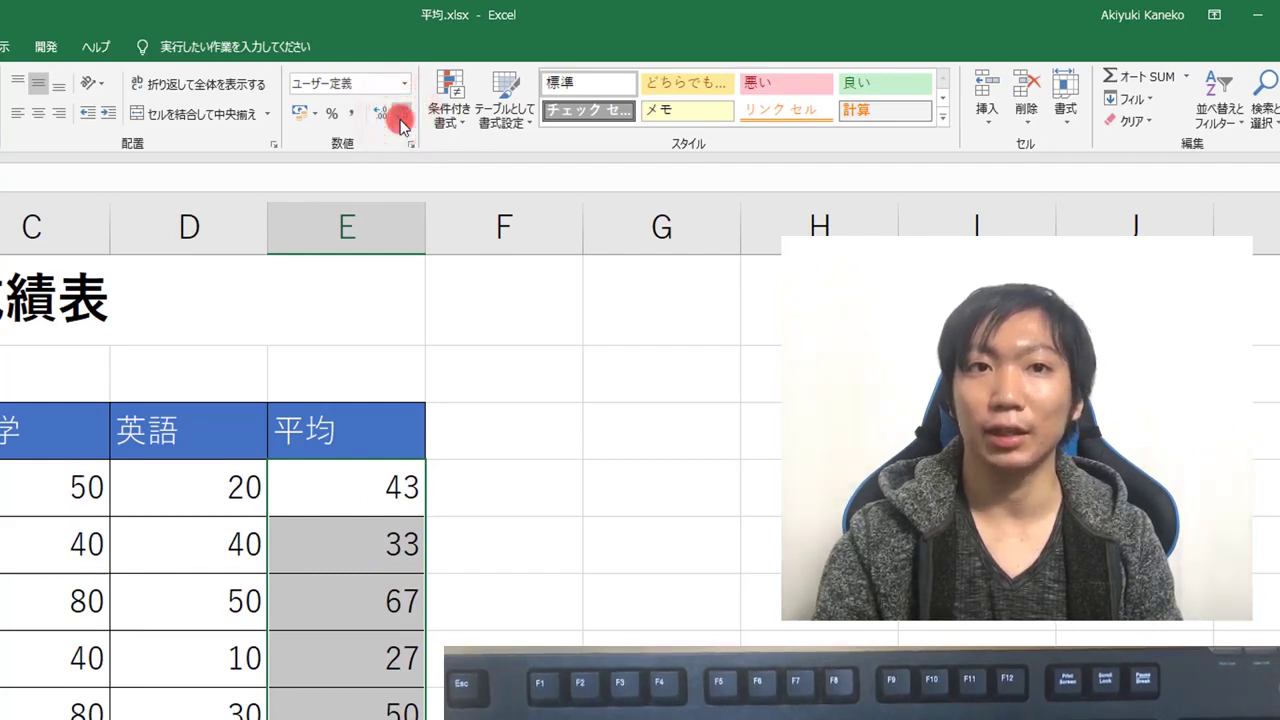
left_click(401, 120)
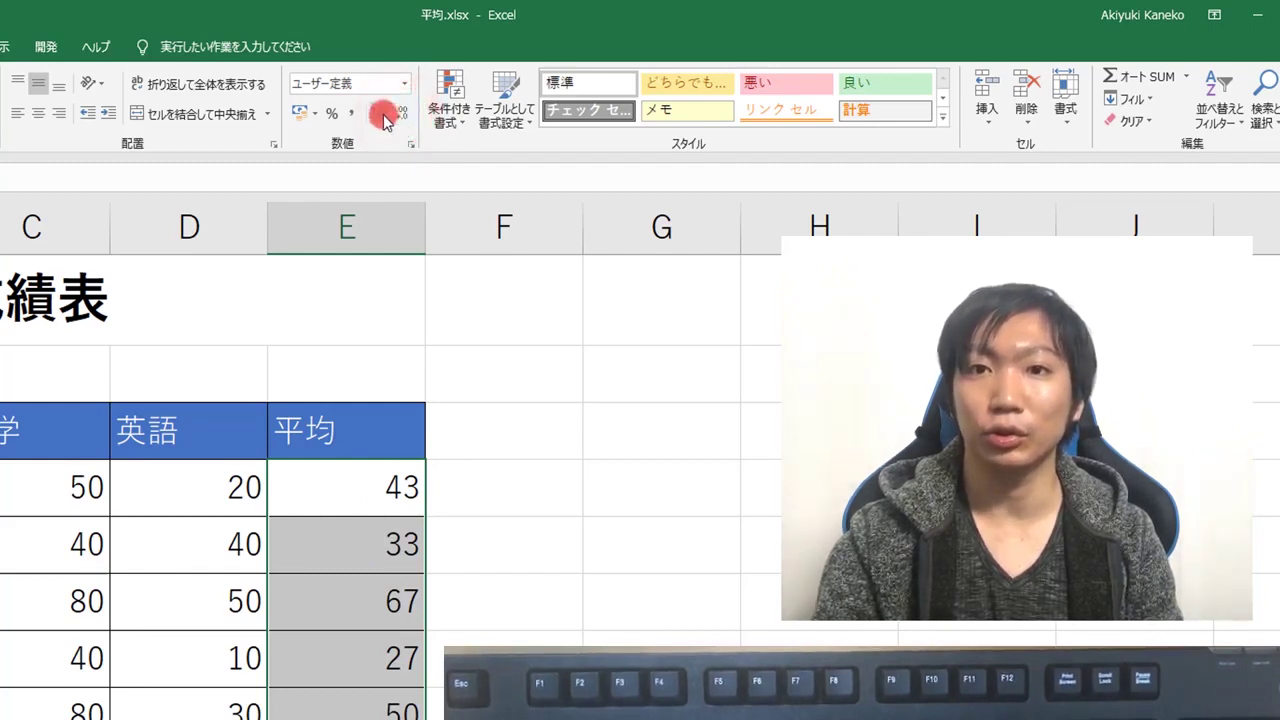
Step: Re-add three decimals, then reduce again so column E shows 43, 33, 67, 27, 50, 53, 46
left_click(385, 118)
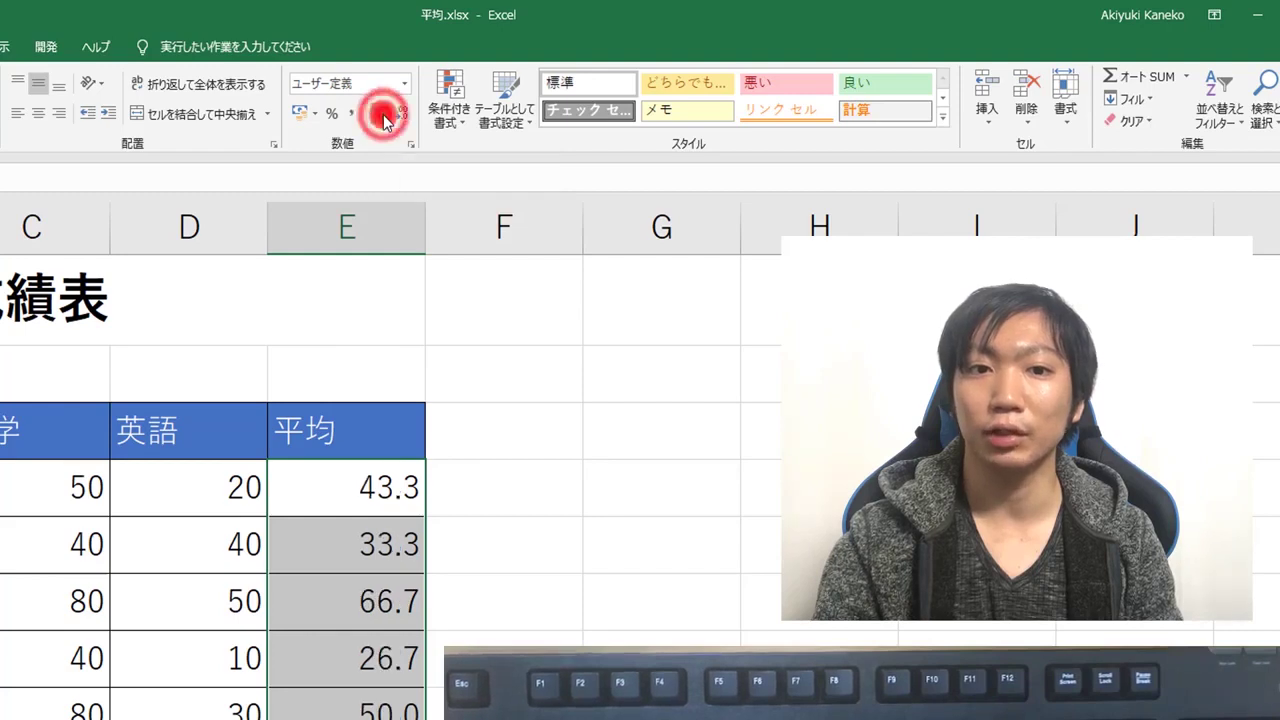
left_click(385, 118)
left_click(385, 118)
left_click(385, 118)
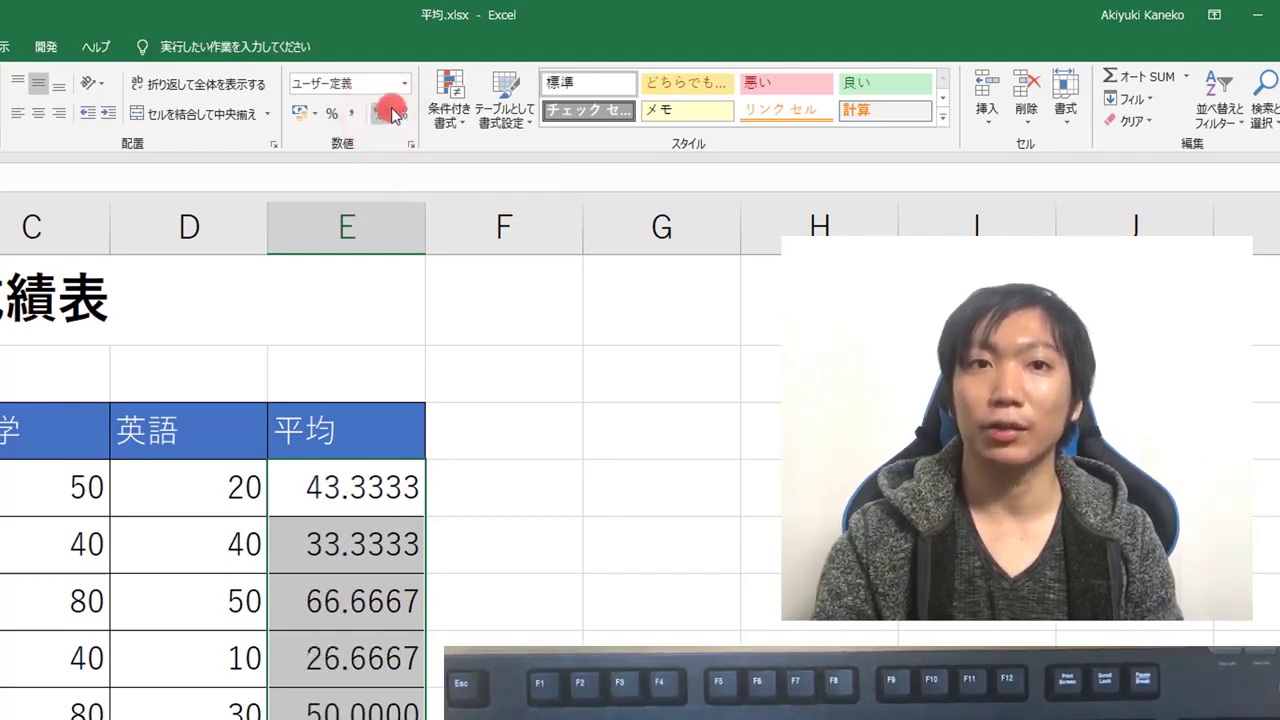
left_click(399, 110)
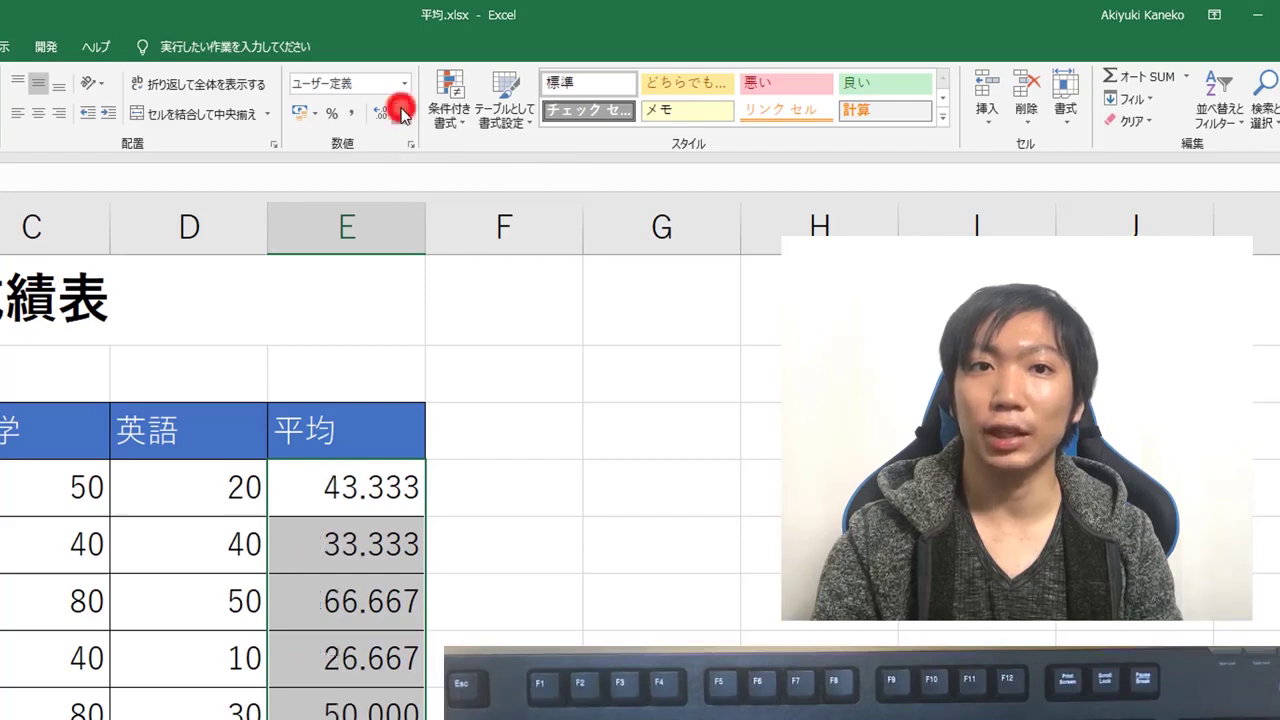
left_click(399, 110)
left_click(399, 110)
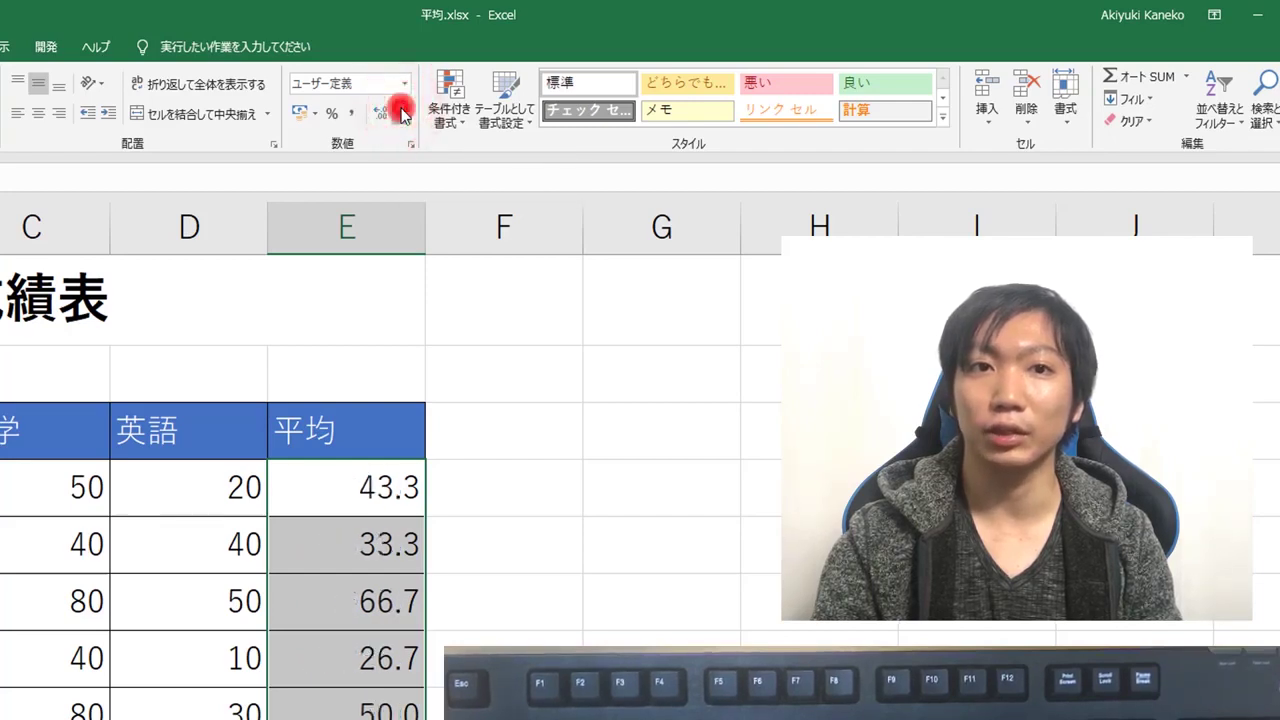
left_click(399, 110)
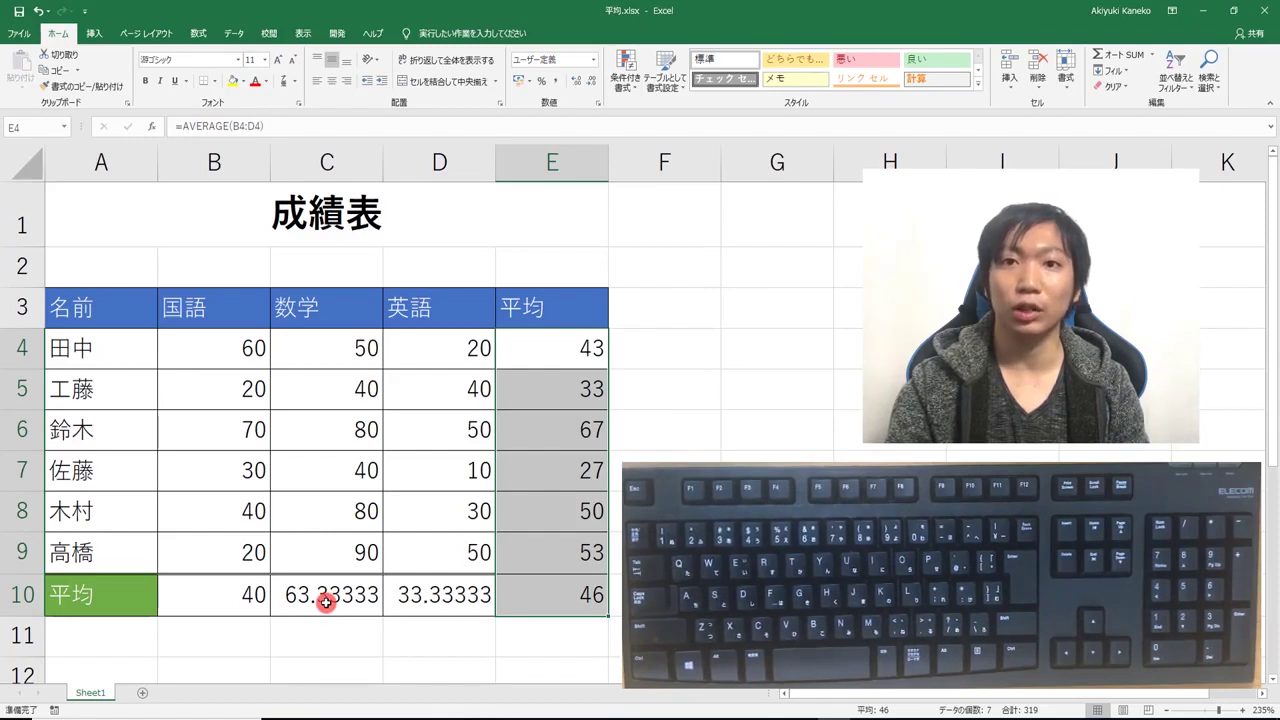
Step: Decrease decimals on C10:D10 four times so they display 63 and 33
left_click_drag(326, 602, 452, 609)
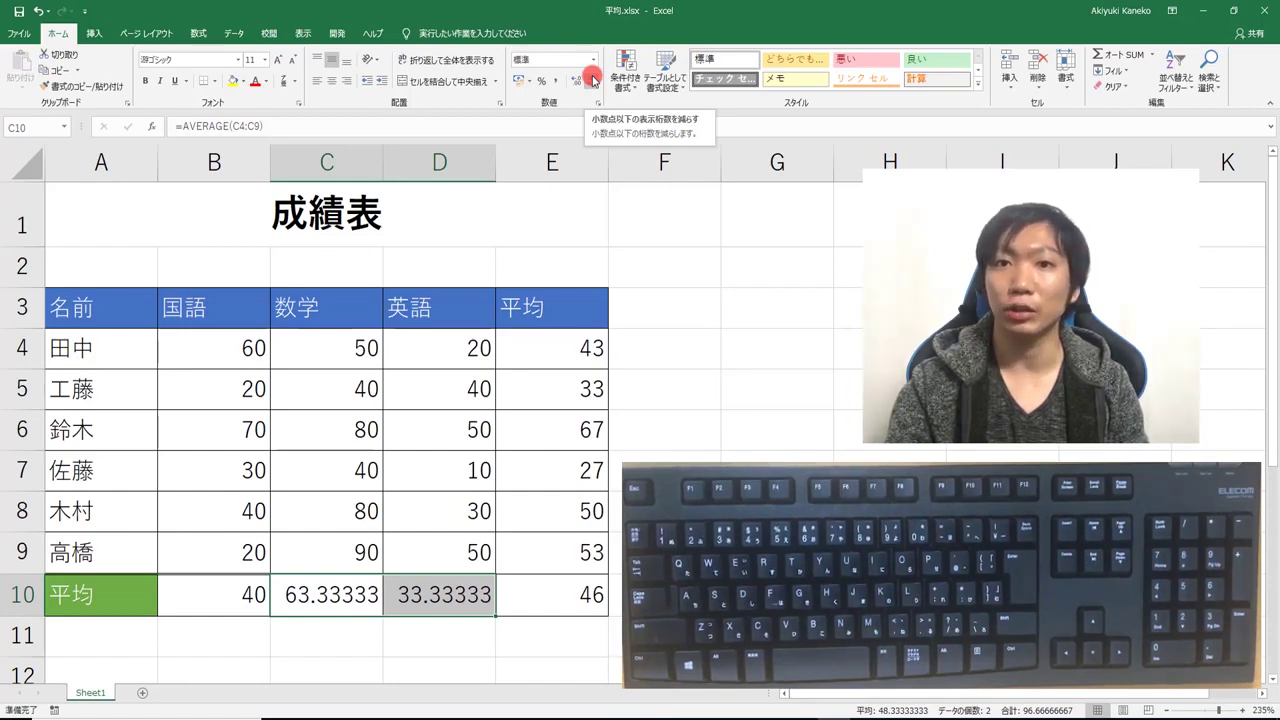
left_click(593, 80)
left_click(593, 80)
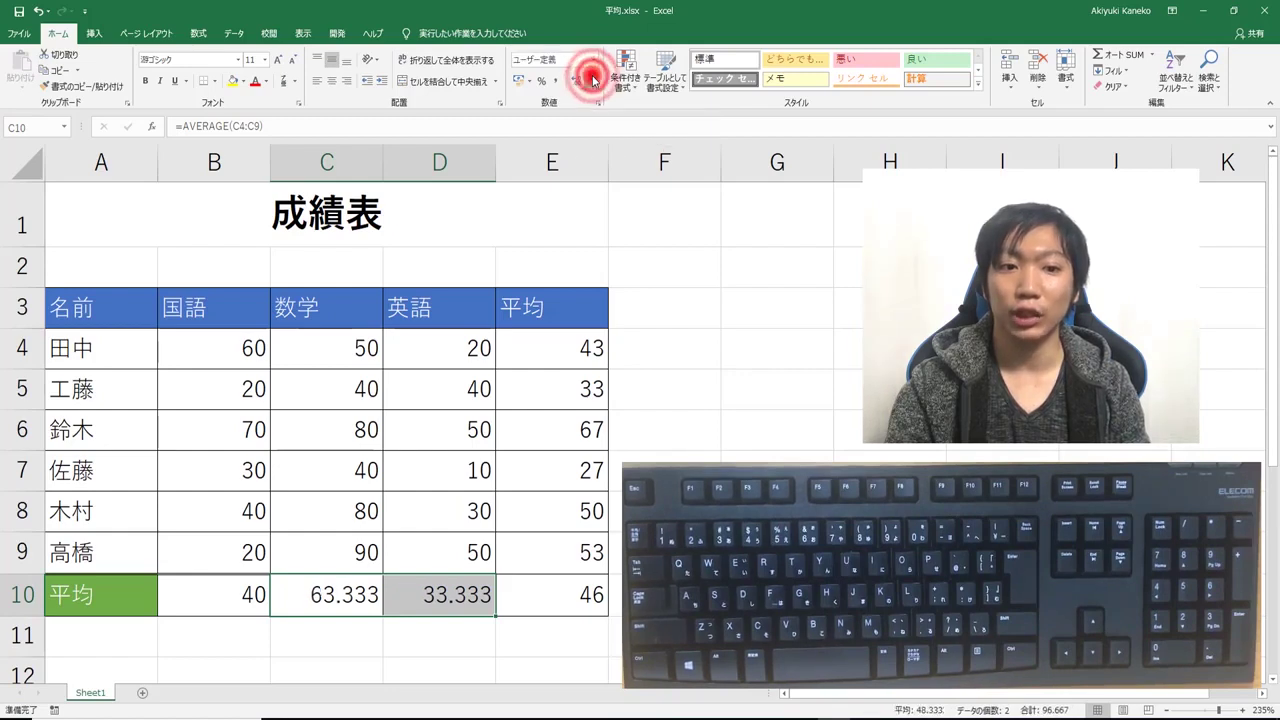
left_click(593, 80)
left_click(593, 80)
left_click(593, 80)
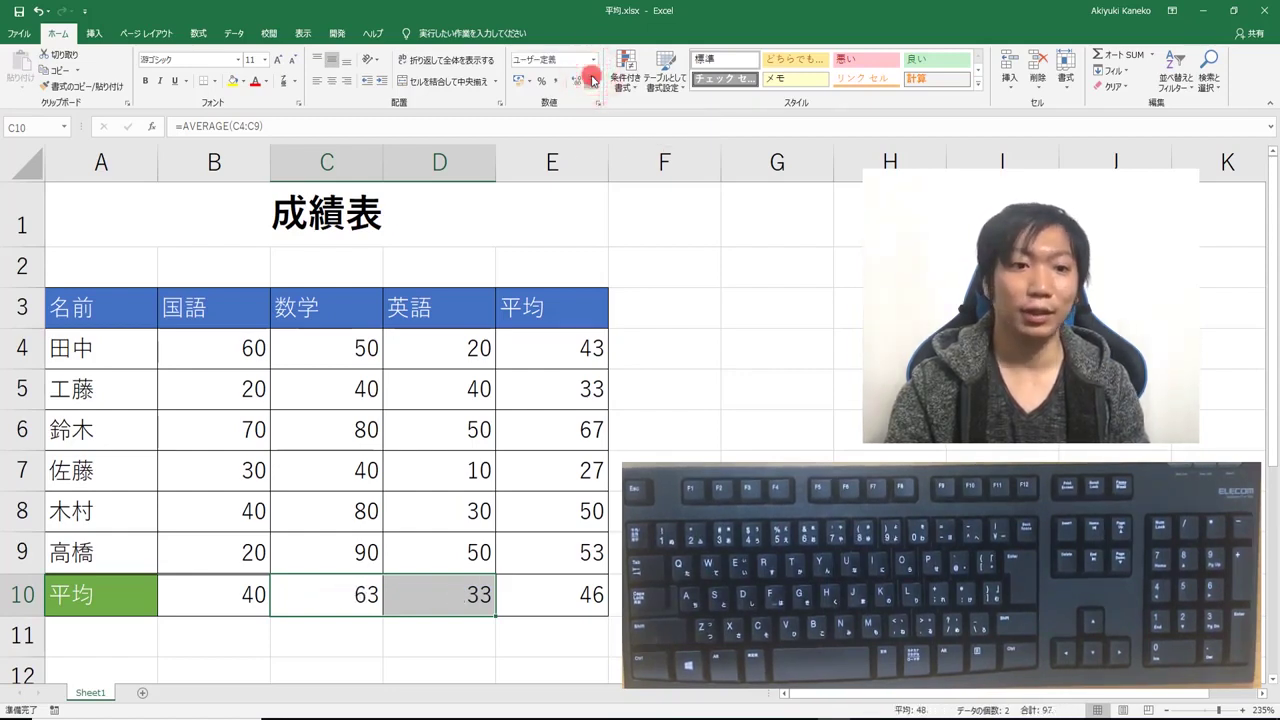
left_click(740, 275)
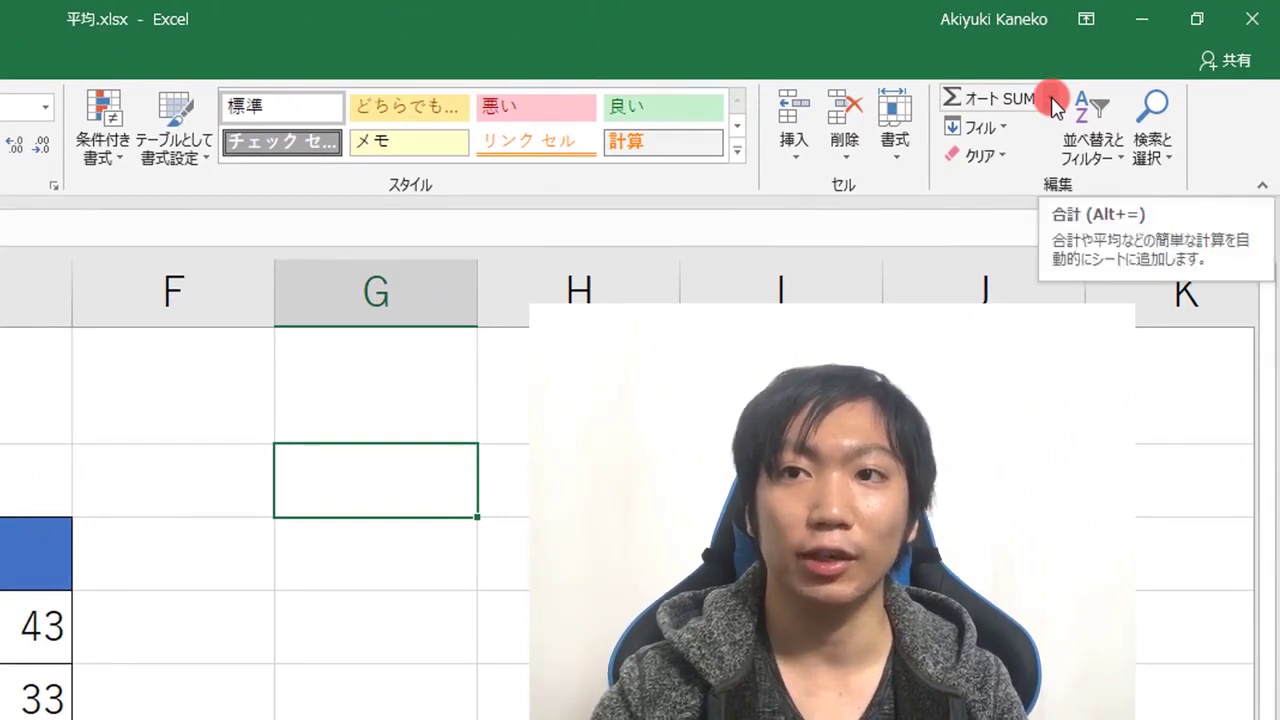
Step: Re-enter =AVERAGE(B4:D4) in E4 via AutoSum Average, correcting the range from E5:E9, showing 43
left_click(1051, 97)
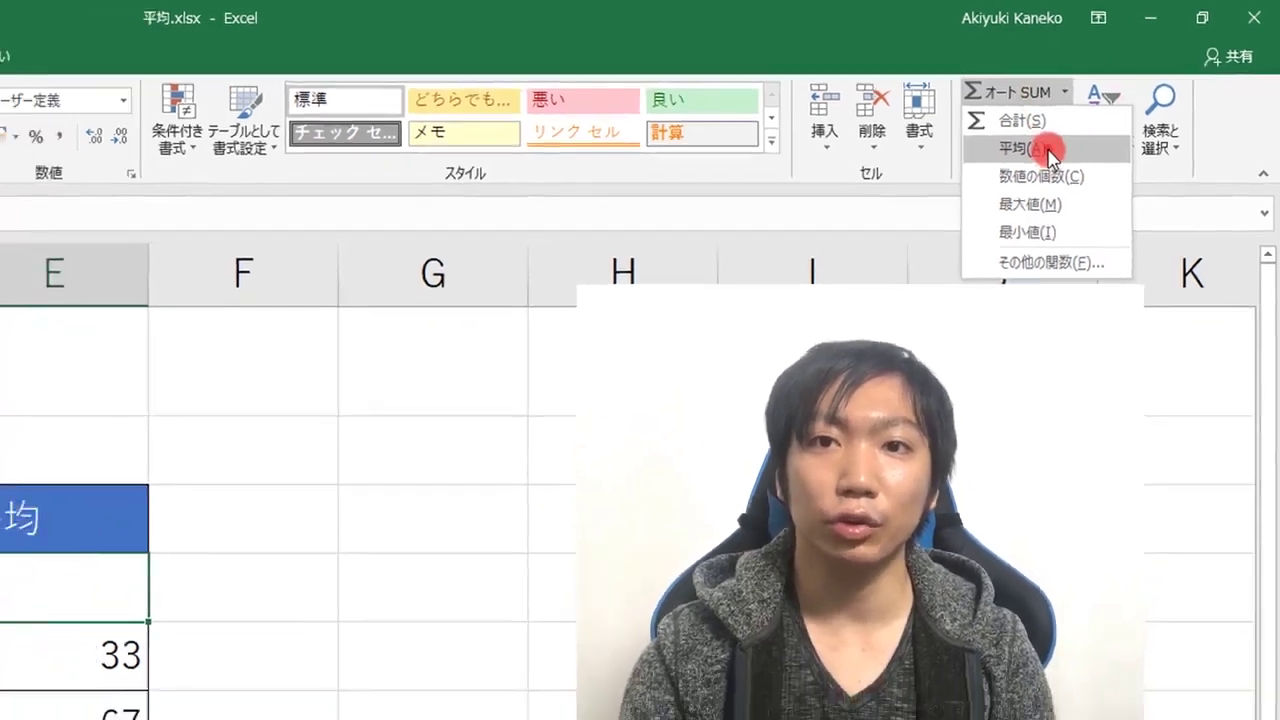
left_click(1032, 159)
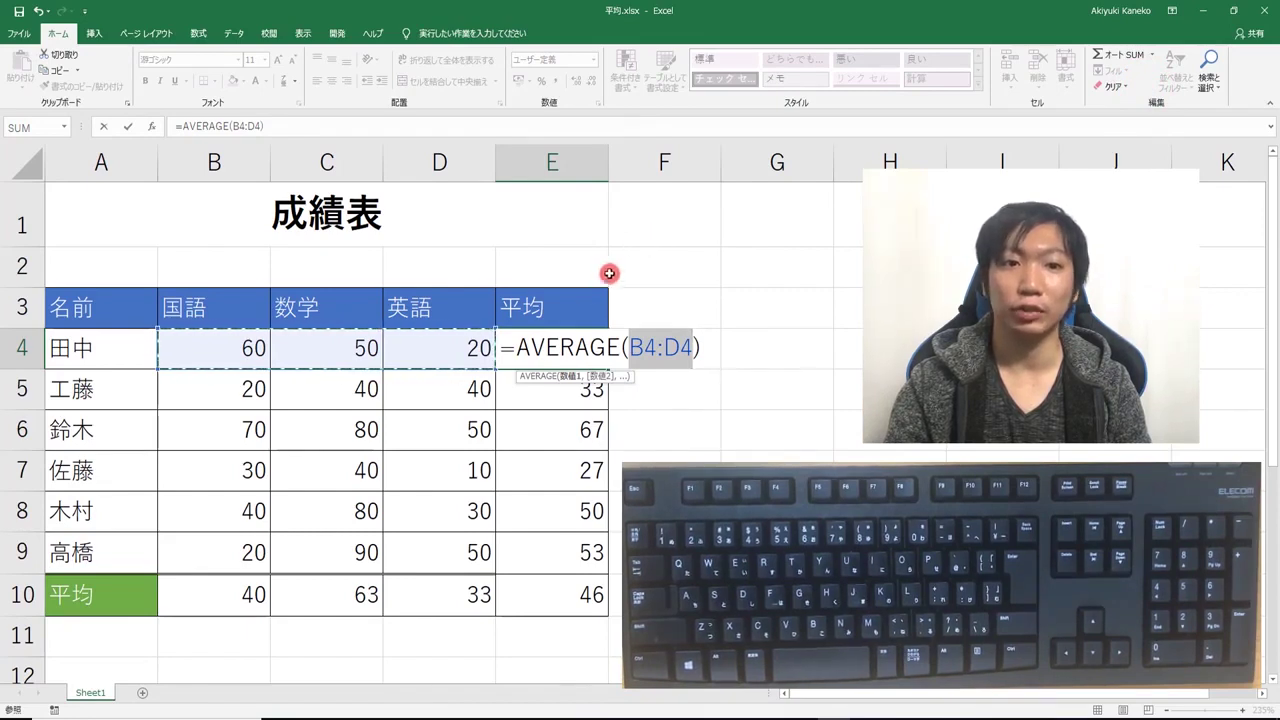
left_click(551, 540)
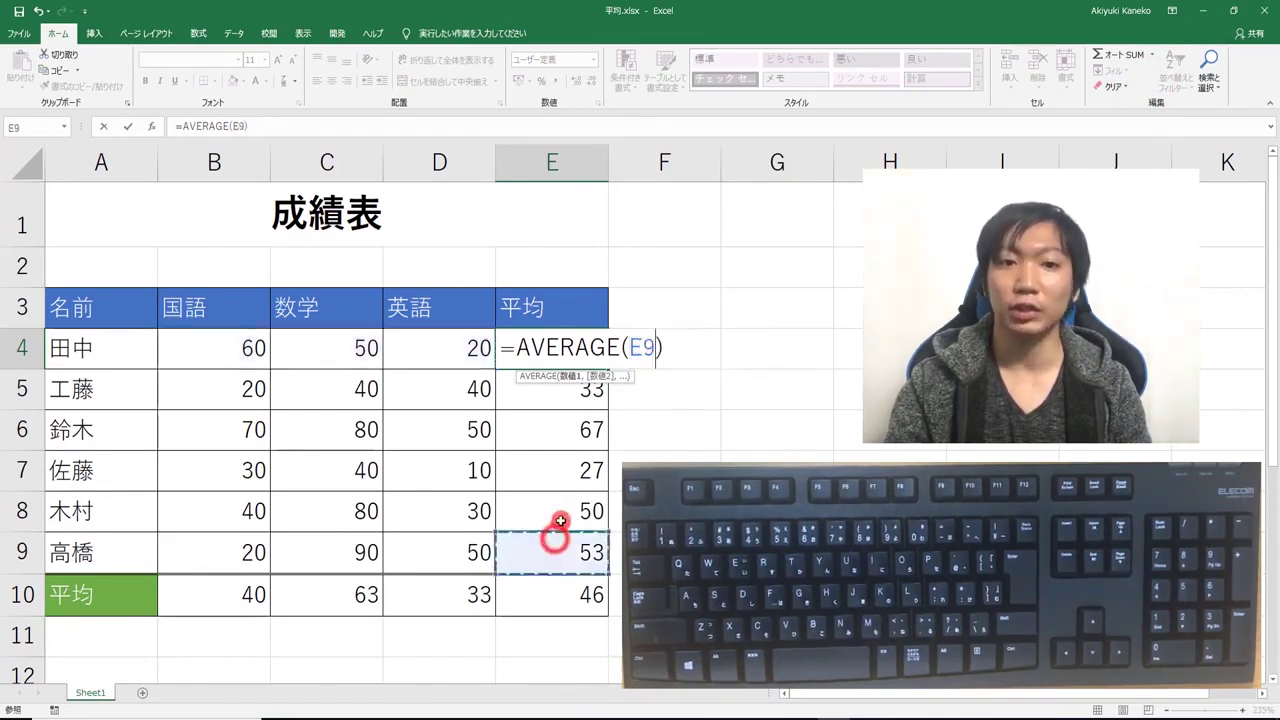
left_click(557, 391)
left_click_drag(563, 466, 568, 550)
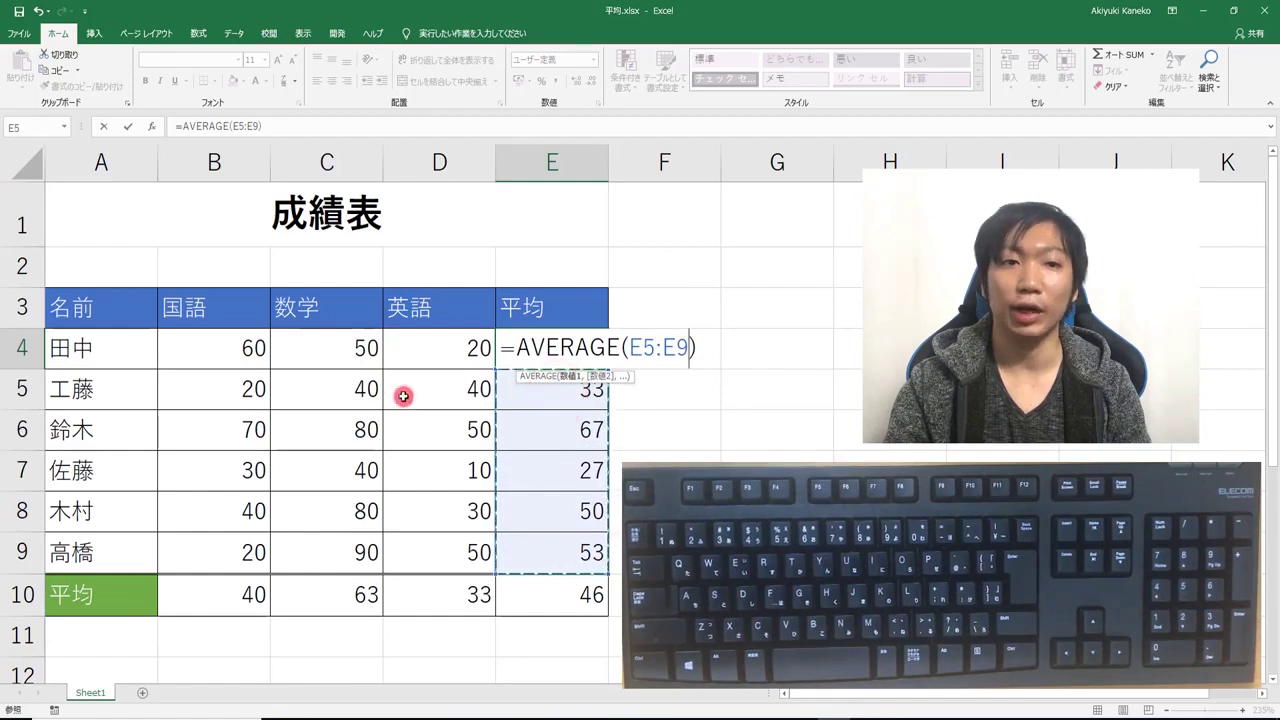
left_click(229, 349)
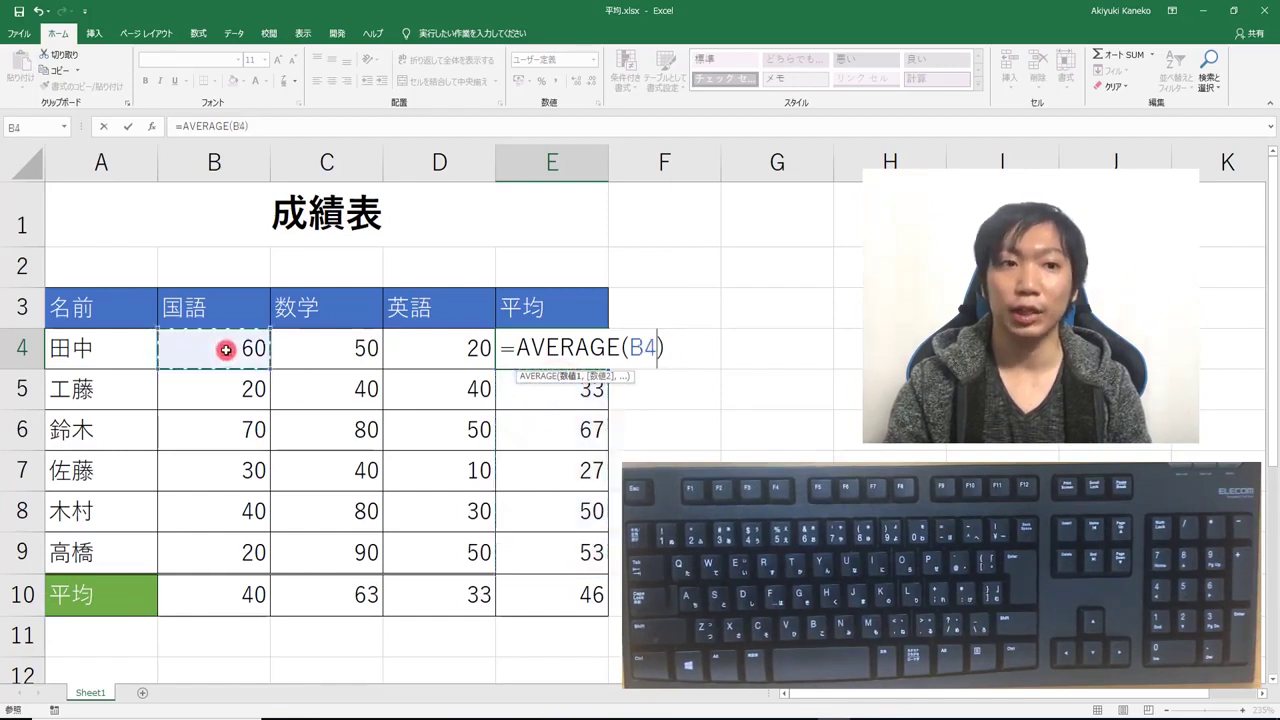
left_click_drag(236, 349, 418, 348)
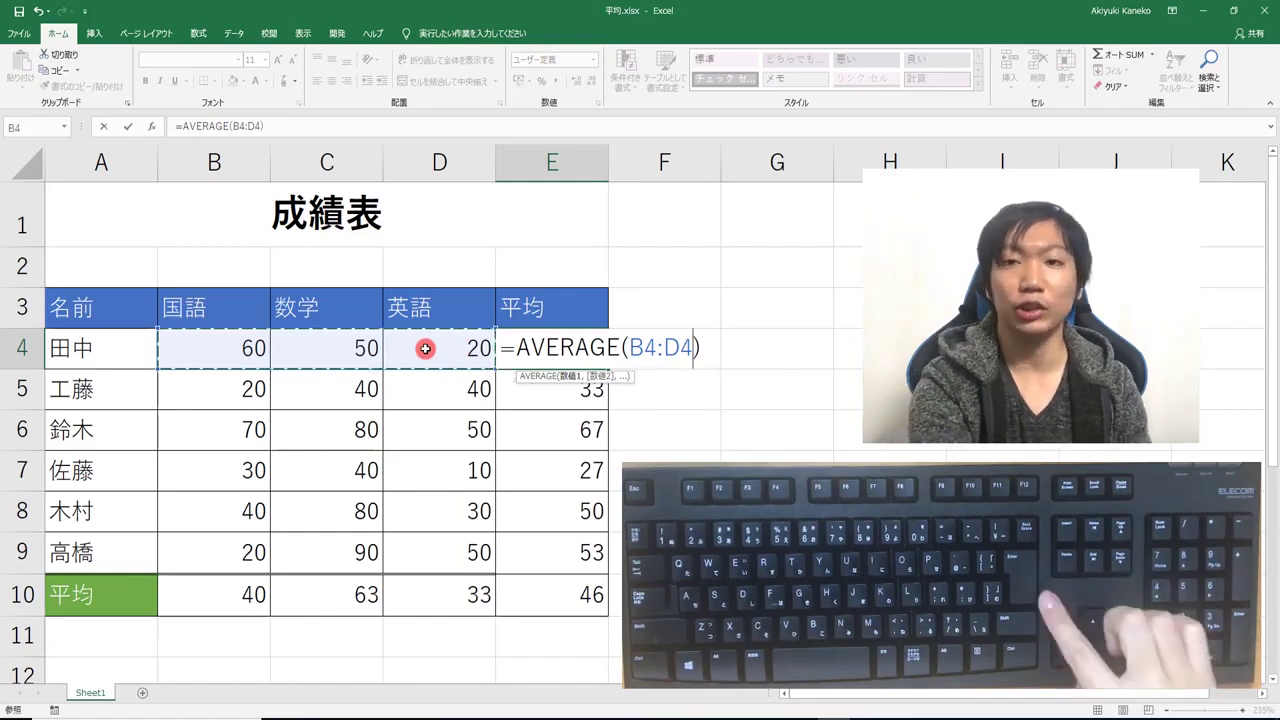
key("Return")
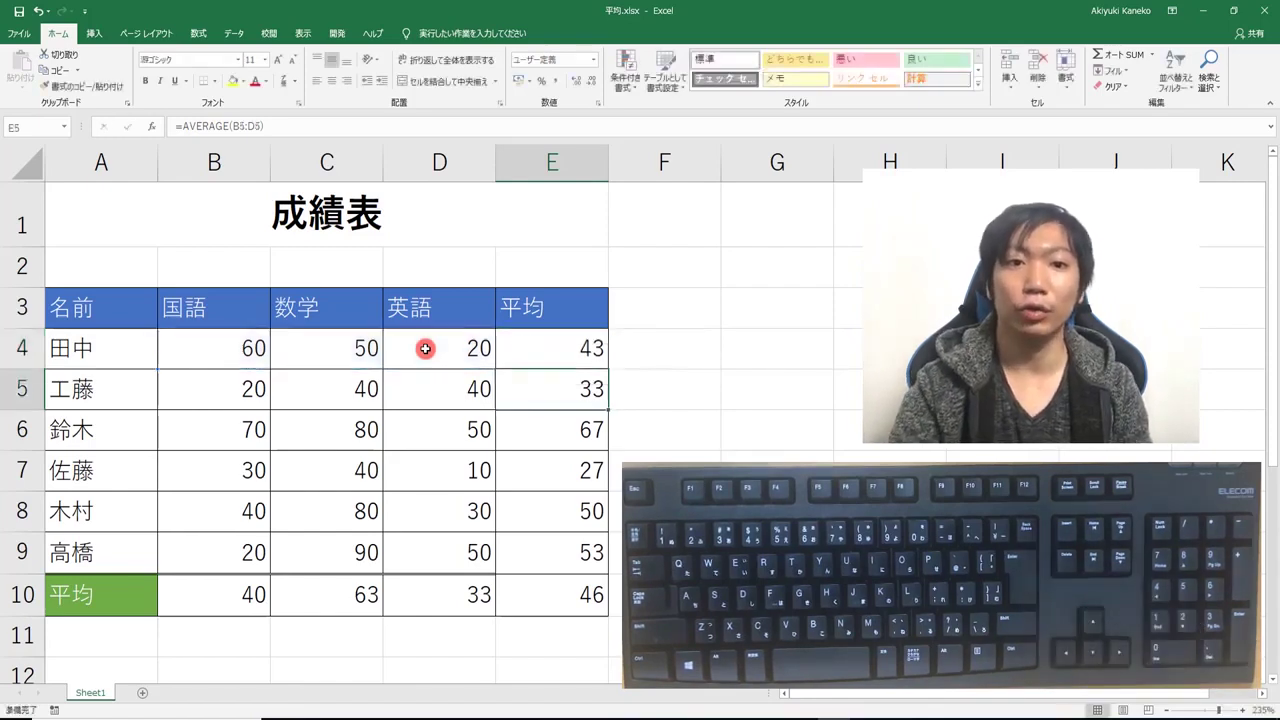